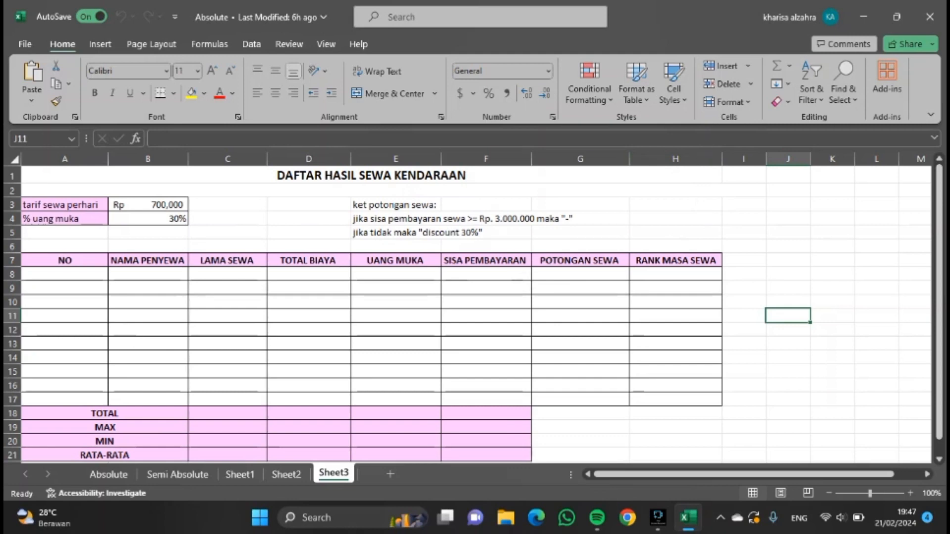
# Number the first two rows of the NO column 1 and 2.
pyautogui.click(91, 276)
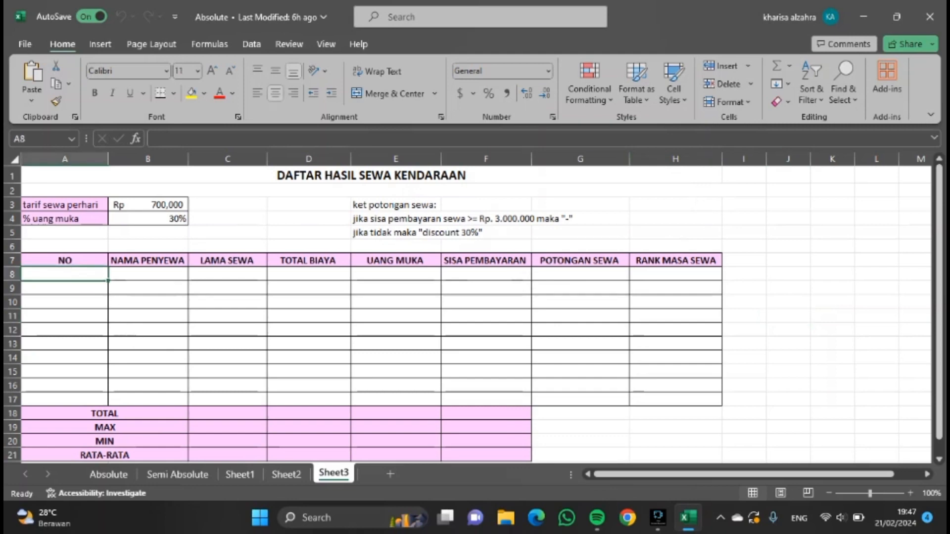
pyautogui.write('1')
pyautogui.press('Return')
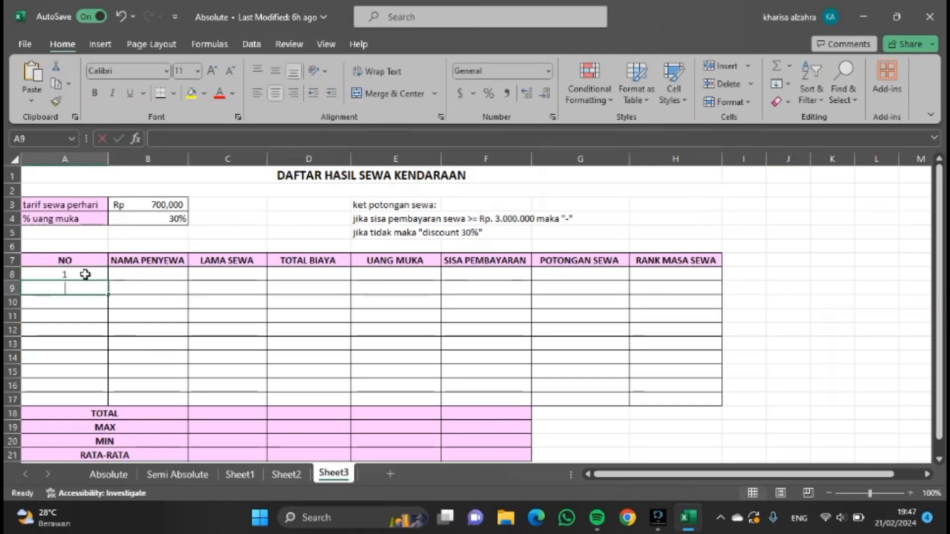
pyautogui.write('2')
pyautogui.press('Return')
pyautogui.write('3')
pyautogui.press('Return')
pyautogui.write('4')
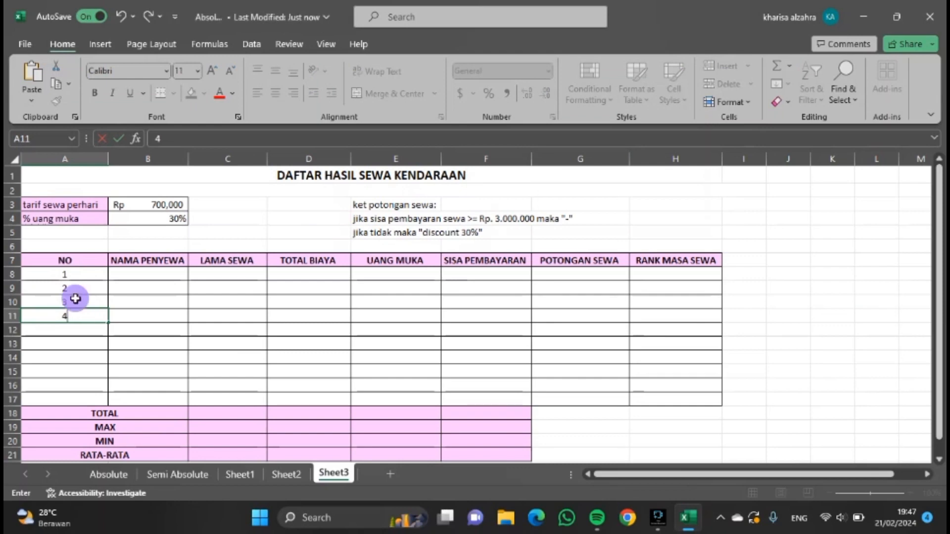
pyautogui.moveTo(74, 297); pyautogui.dragTo(74, 317)
pyautogui.press('Delete')
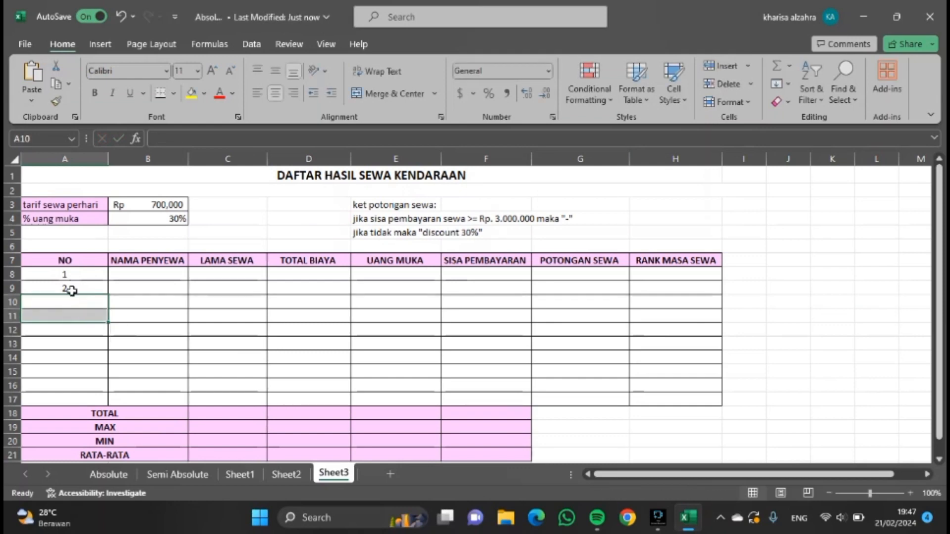
# Fill the NO column as a series from 1 to 10 down through row 17.
pyautogui.moveTo(71, 276); pyautogui.dragTo(70, 289)
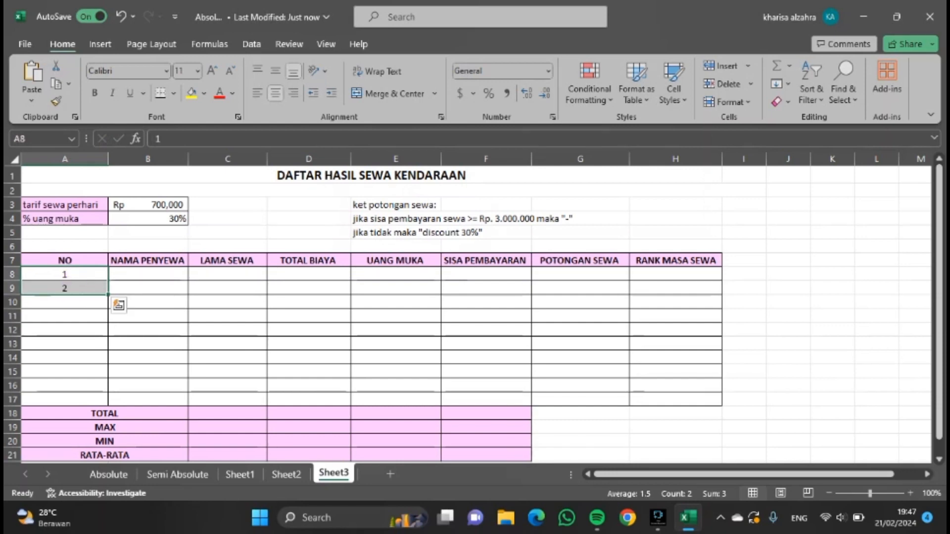
pyautogui.moveTo(108, 294); pyautogui.dragTo(96, 401)
pyautogui.click(120, 333)
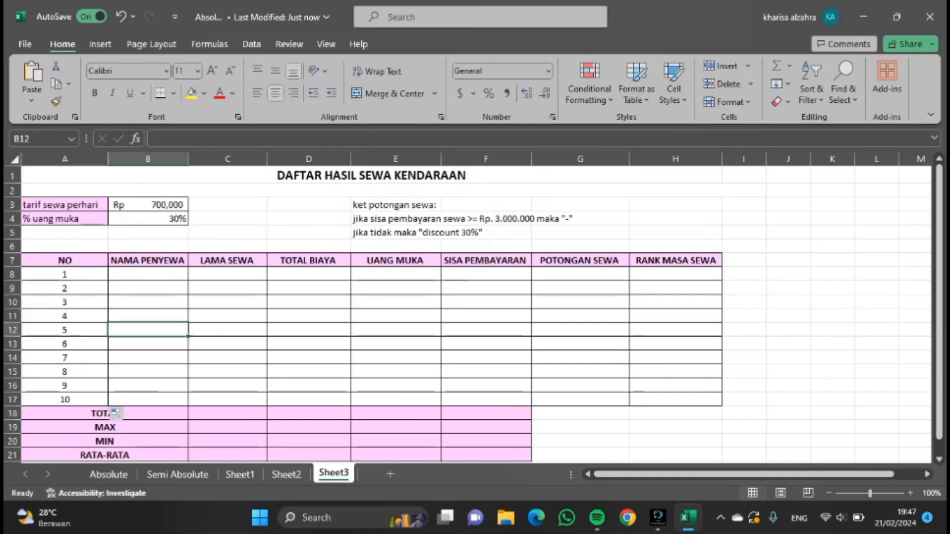
# Enter the renter names FAIZAH, NURUL, KEZIA and KHARISA under NAMA PENYEWA.
pyautogui.click(133, 277)
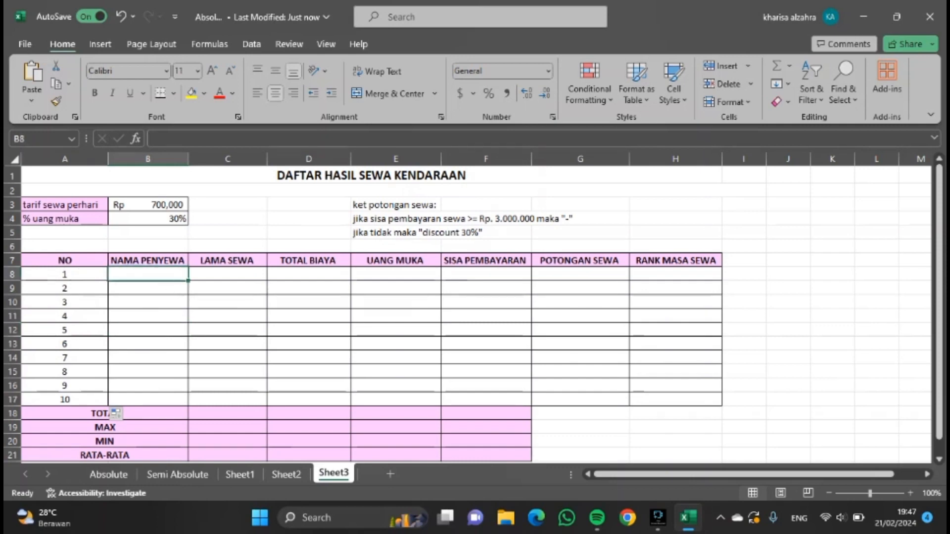
pyautogui.write('FAIZAH')
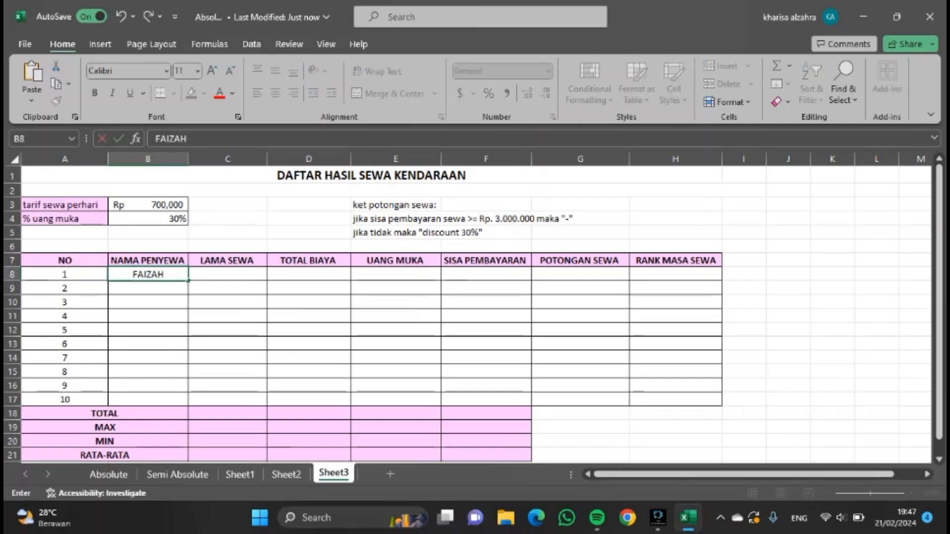
pyautogui.press('Return')
pyautogui.write('NURUL')
pyautogui.press('Return')
pyautogui.write('KEZIA')
pyautogui.press('Return')
pyautogui.write('KHARISA')
pyautogui.press('Return')
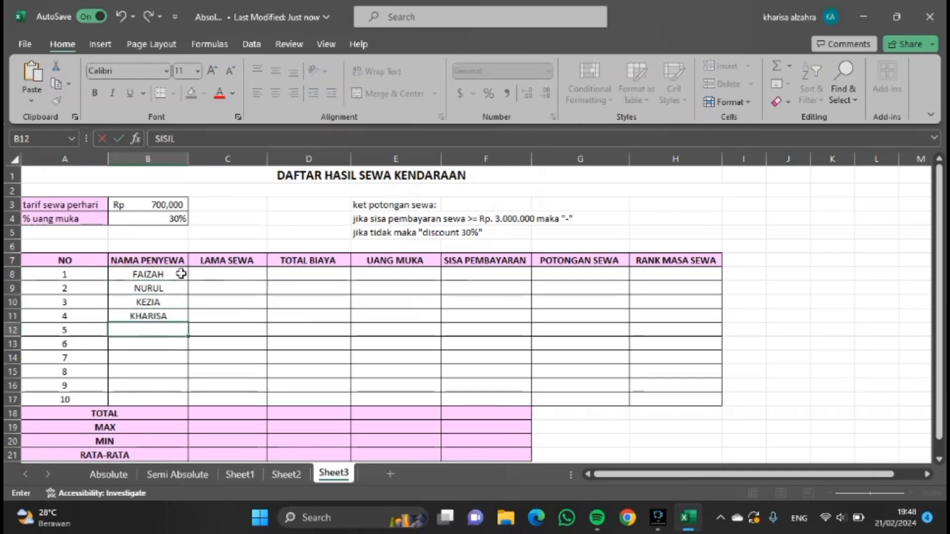
# Enter SISIL, HANI, AURA, AYYESHA, NOVITA and EVLINA as the remaining renter names.
pyautogui.write('SISIL')
pyautogui.press('Return')
pyautogui.write('HANI')
pyautogui.press('Return')
pyautogui.write('AURA AYYESH')
pyautogui.write('A')
pyautogui.press('Return')
pyautogui.write('NOVITA')
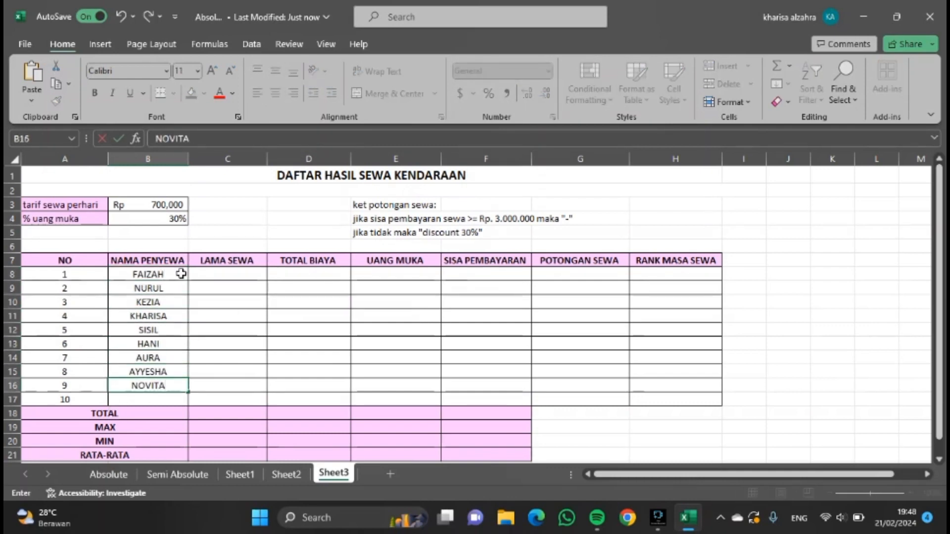
pyautogui.press('Return')
pyautogui.write('EVLINA')
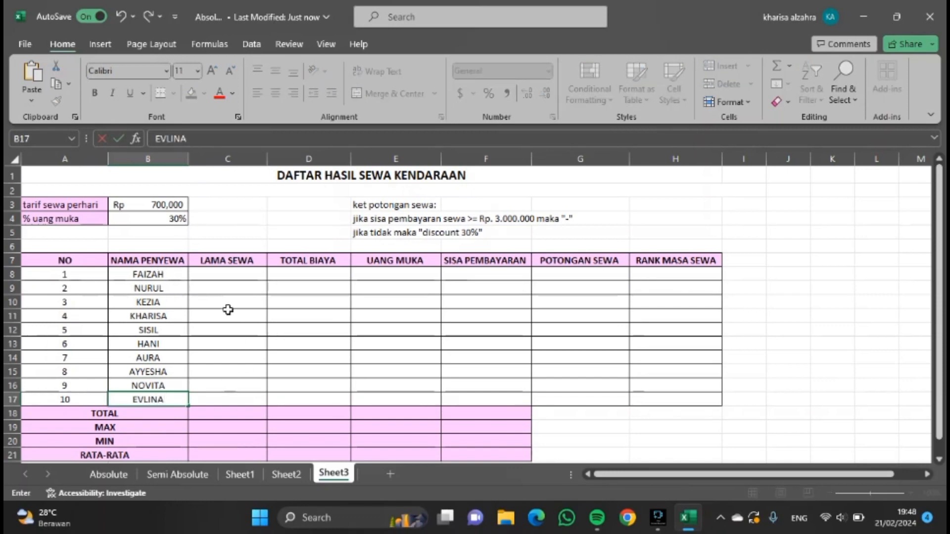
# Sort the renter names A to Z, continuing with the current selection only.
pyautogui.click(232, 330)
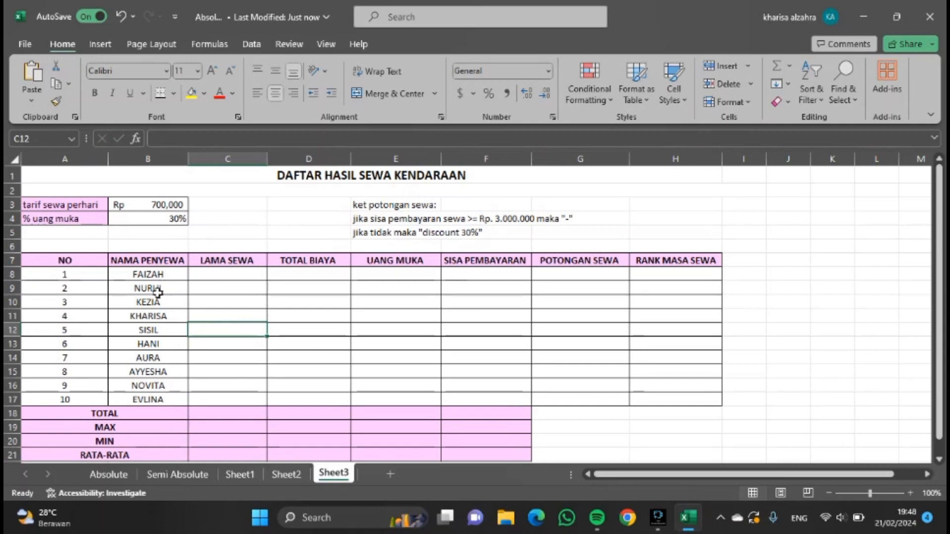
pyautogui.moveTo(179, 276); pyautogui.dragTo(174, 400)
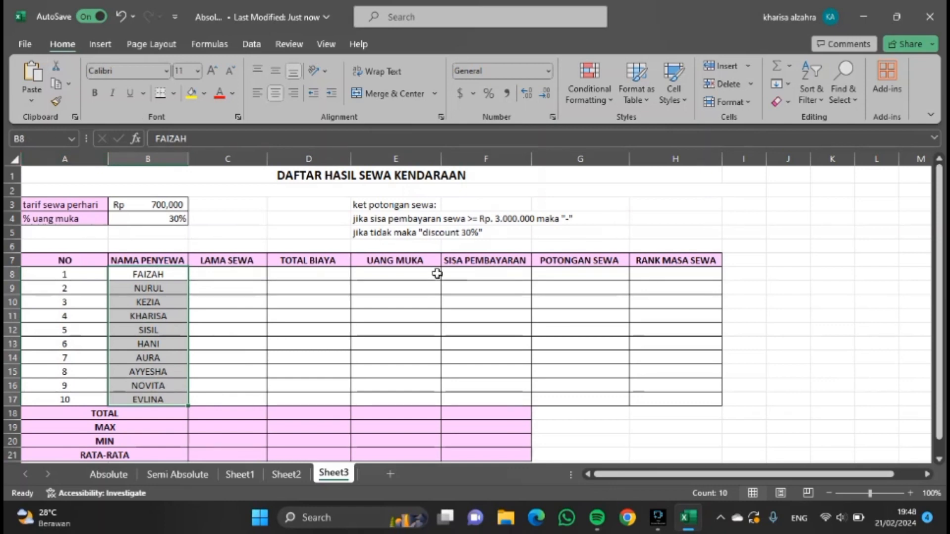
pyautogui.click(820, 102)
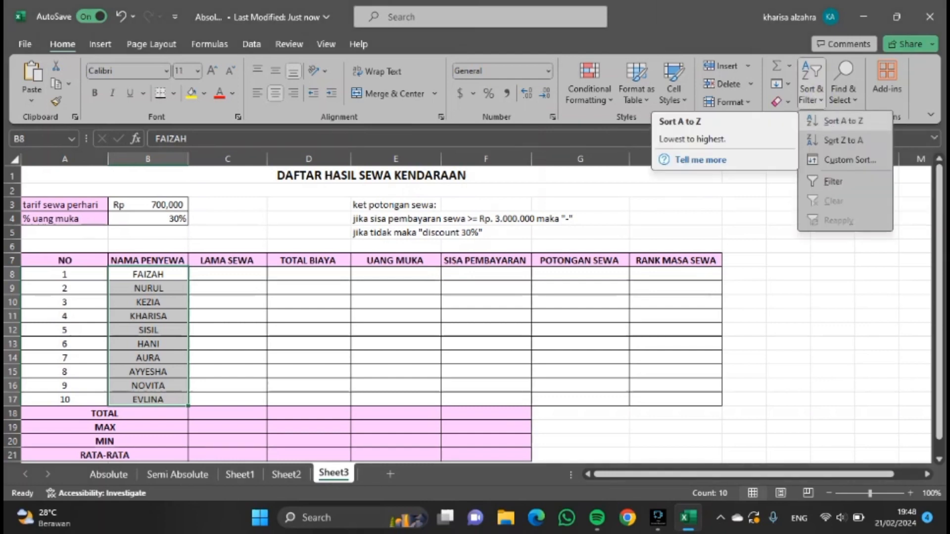
pyautogui.click(833, 127)
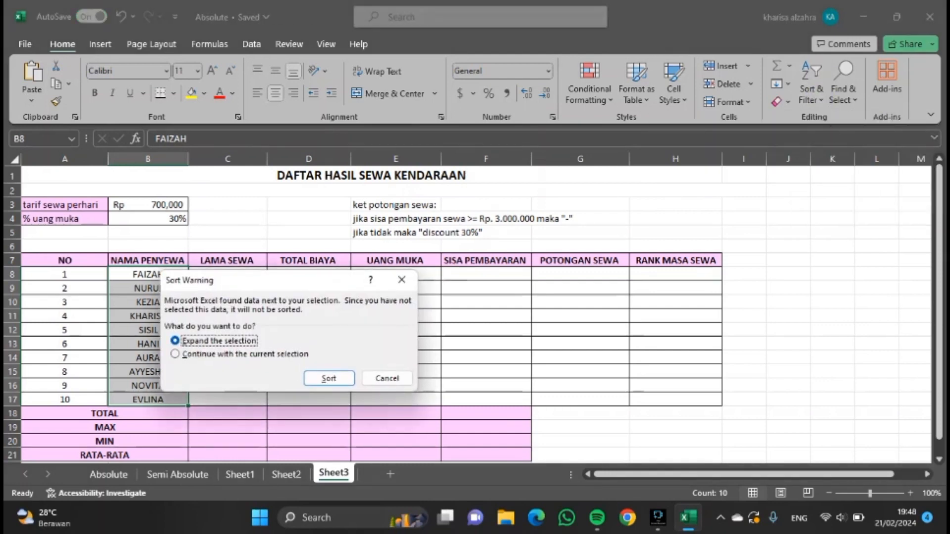
pyautogui.click(175, 354)
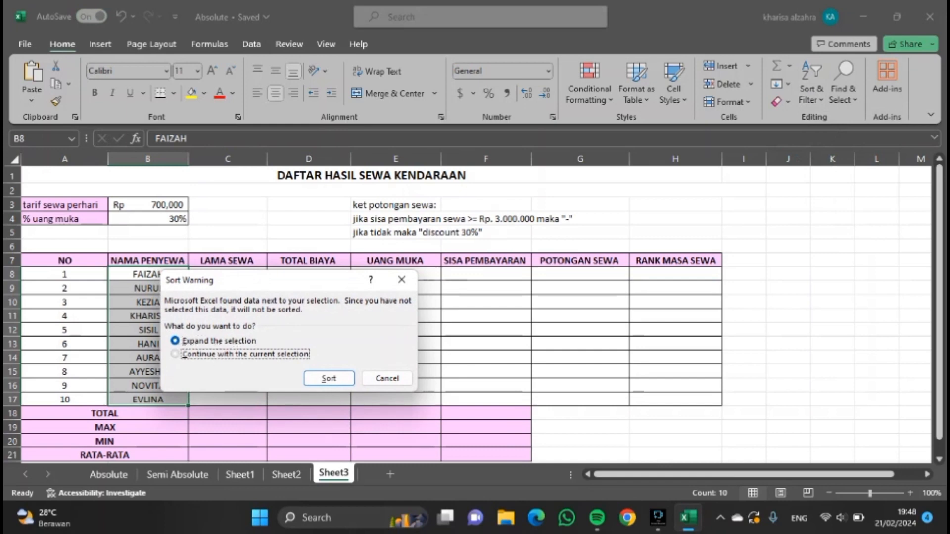
pyautogui.click(310, 379)
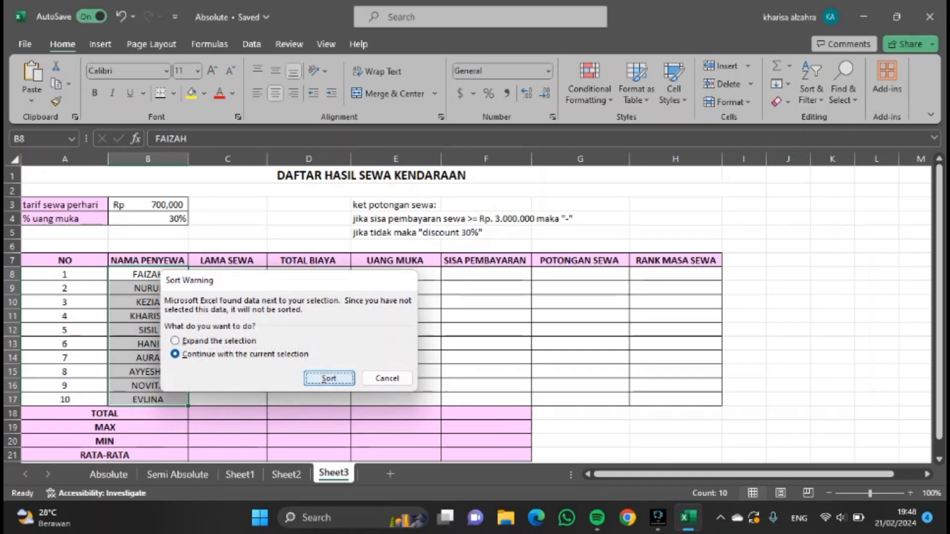
pyautogui.click(252, 312)
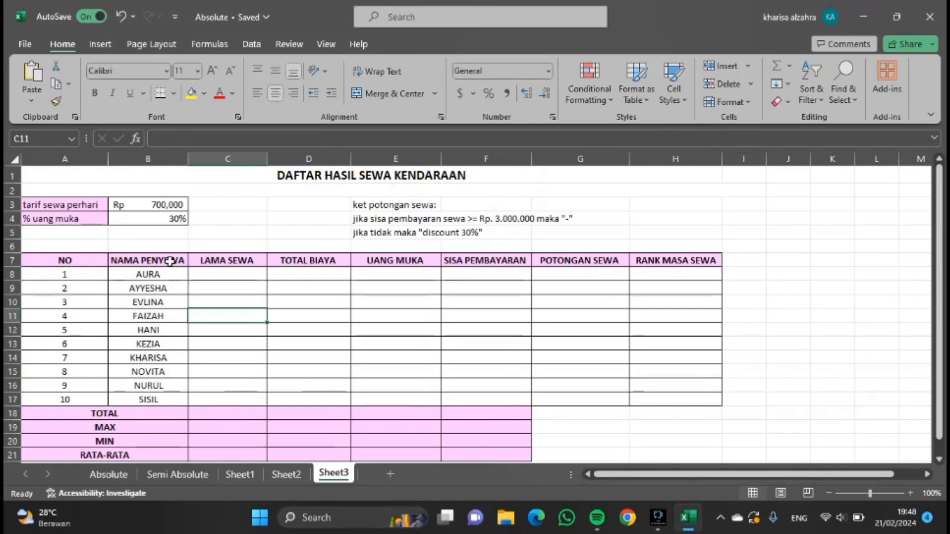
# Enter rental days 3, 5, 7, 2, 9 and 12 under LAMA SEWA for the first six renters.
pyautogui.click(184, 273)
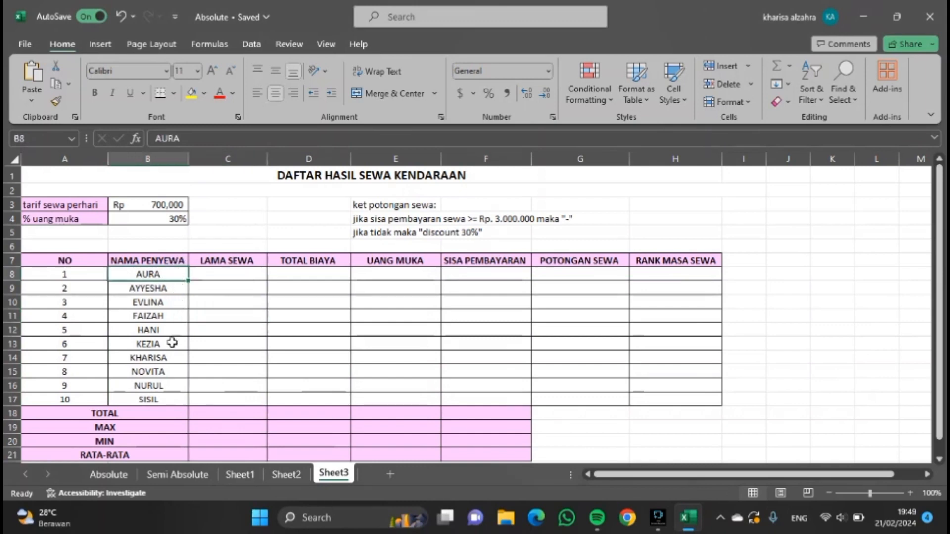
pyautogui.press('Down')
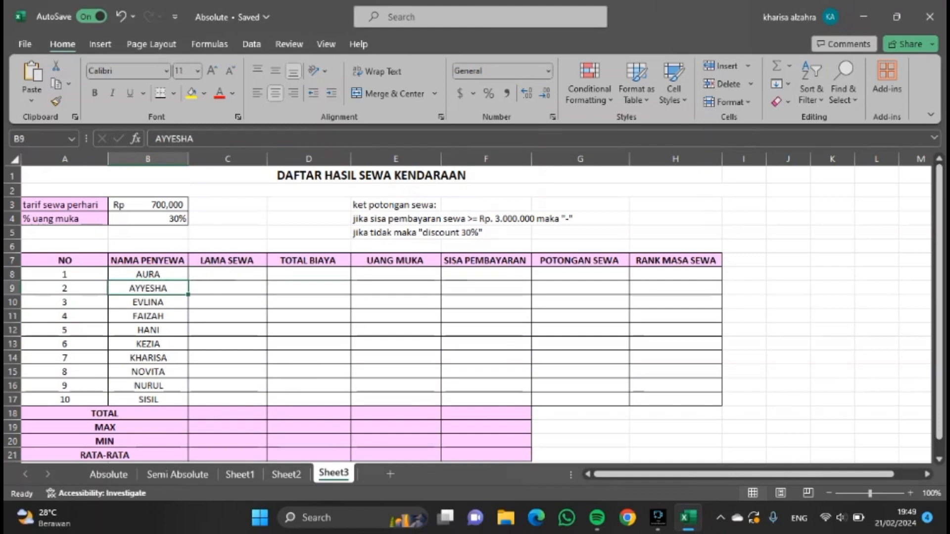
pyautogui.click(224, 273)
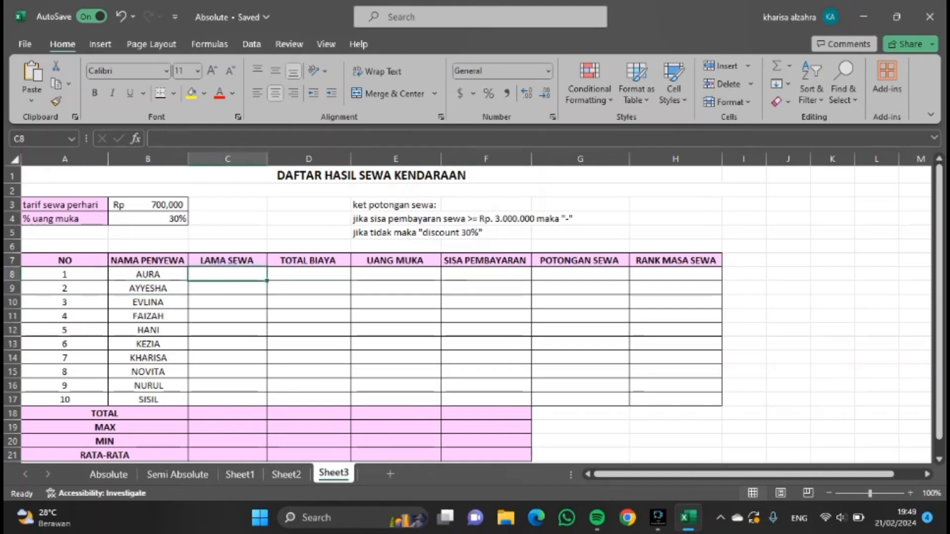
pyautogui.write('3')
pyautogui.press('Return')
pyautogui.write('5')
pyautogui.press('Return')
pyautogui.write('7')
pyautogui.press('Return')
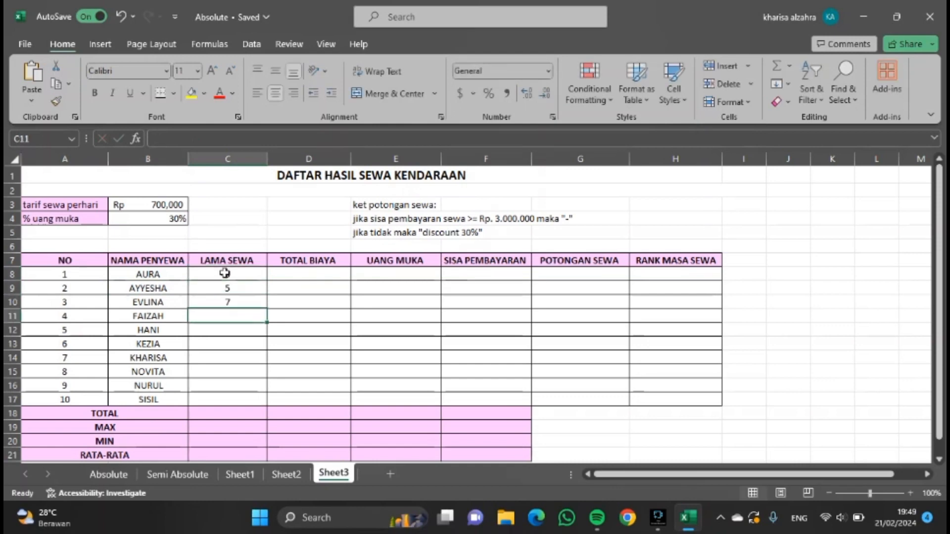
pyautogui.write('2 9 12')
# Enter rental days 15, 17, 14 and 18 for the last four renters.
pyautogui.press('Return')
pyautogui.write('15')
pyautogui.press('Return')
pyautogui.write('17')
pyautogui.press('Return')
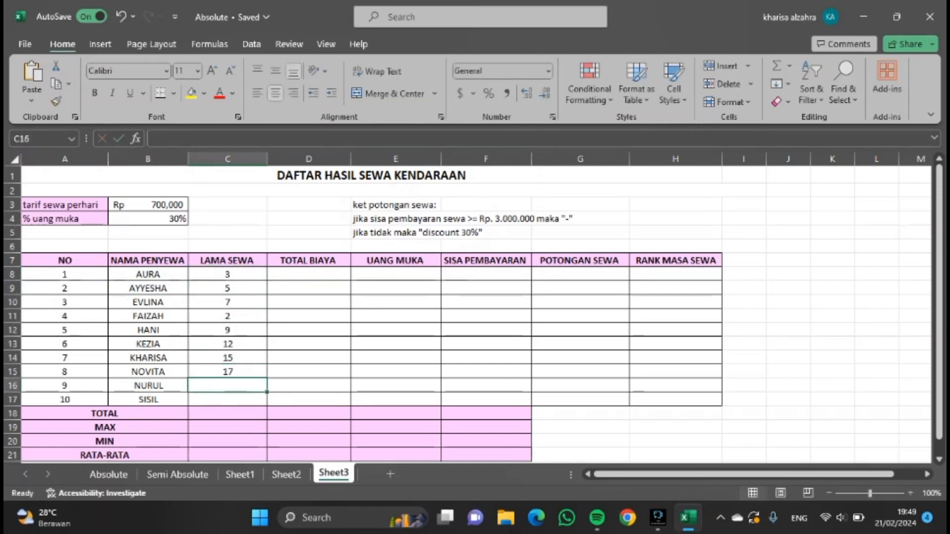
pyautogui.write('14')
pyautogui.press('Return')
pyautogui.write('18')
pyautogui.click(396, 344)
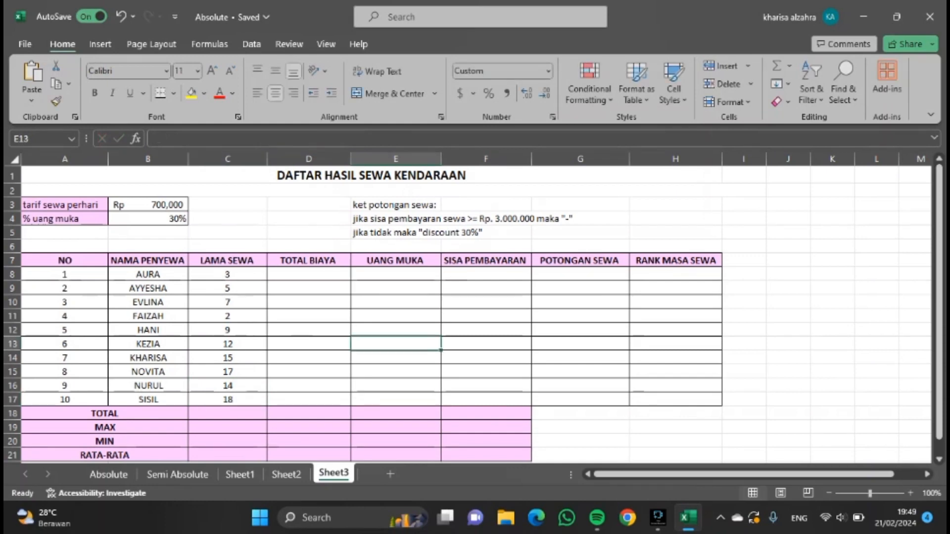
# Enter the formula =$B$3*C8 as the first TOTAL BIAYA, with the daily rate as an absolute reference.
pyautogui.click(316, 272)
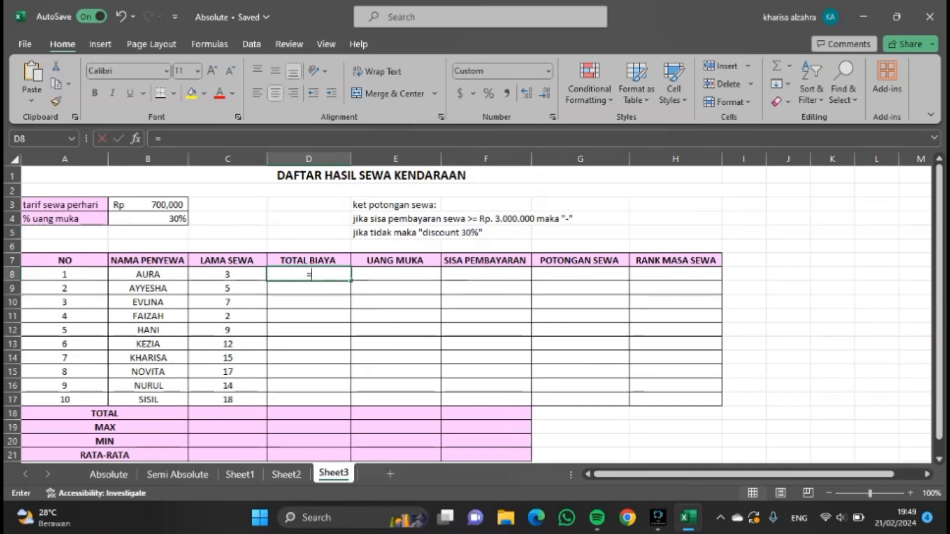
pyautogui.write('=')
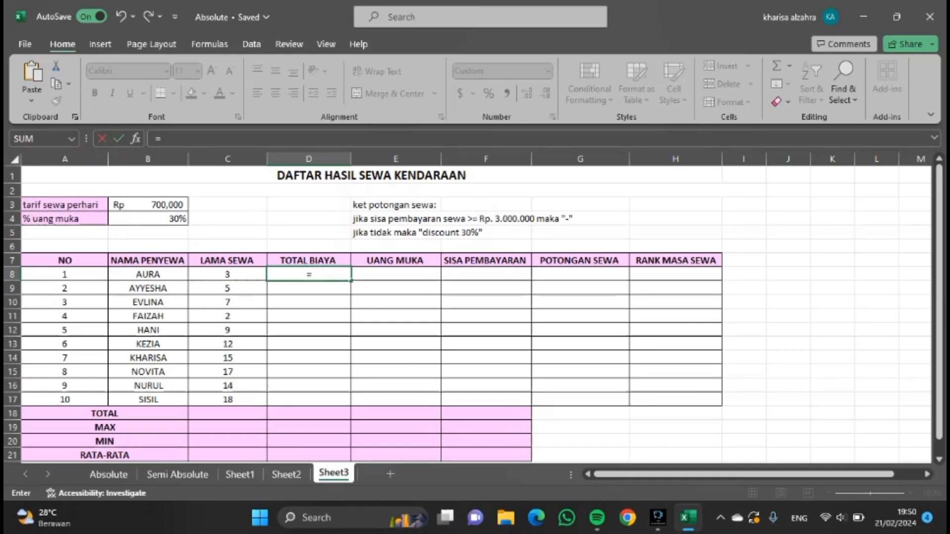
pyautogui.click(127, 206)
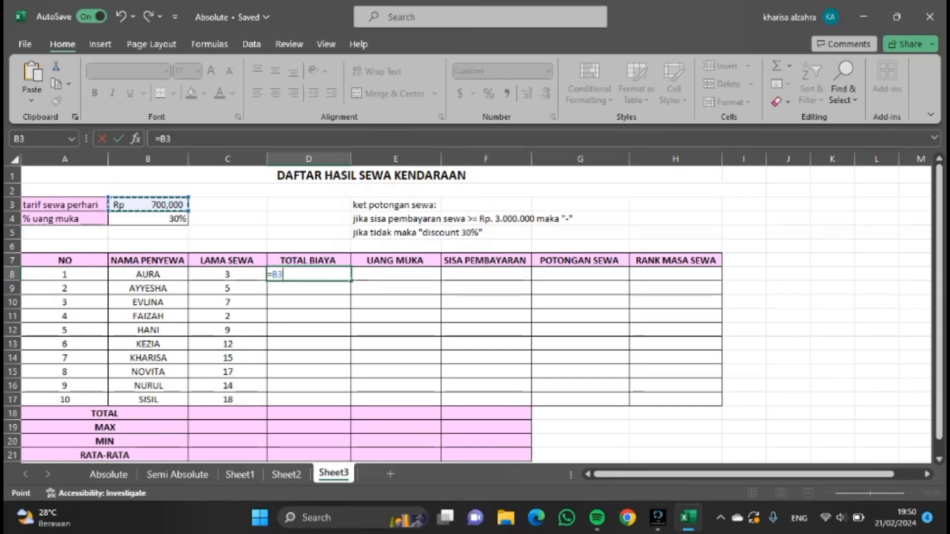
pyautogui.press('F4')
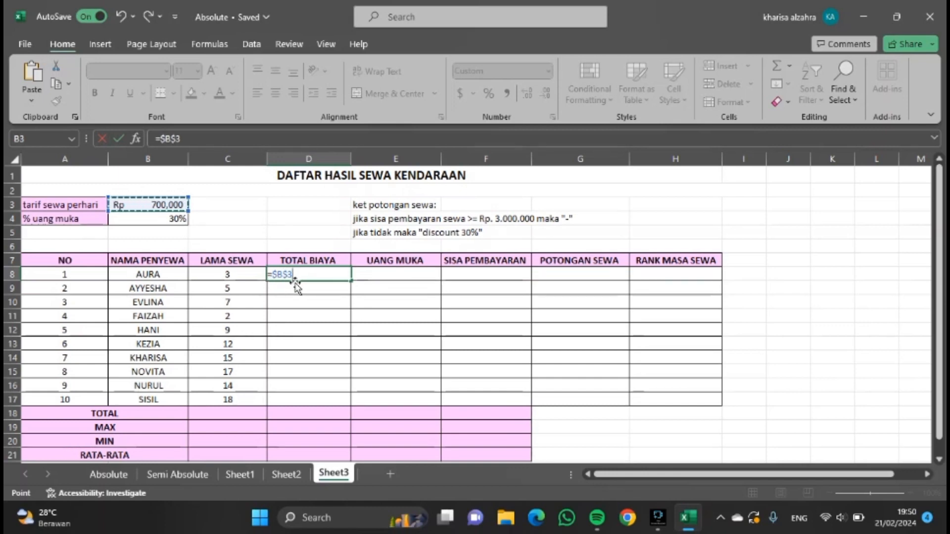
pyautogui.write('*')
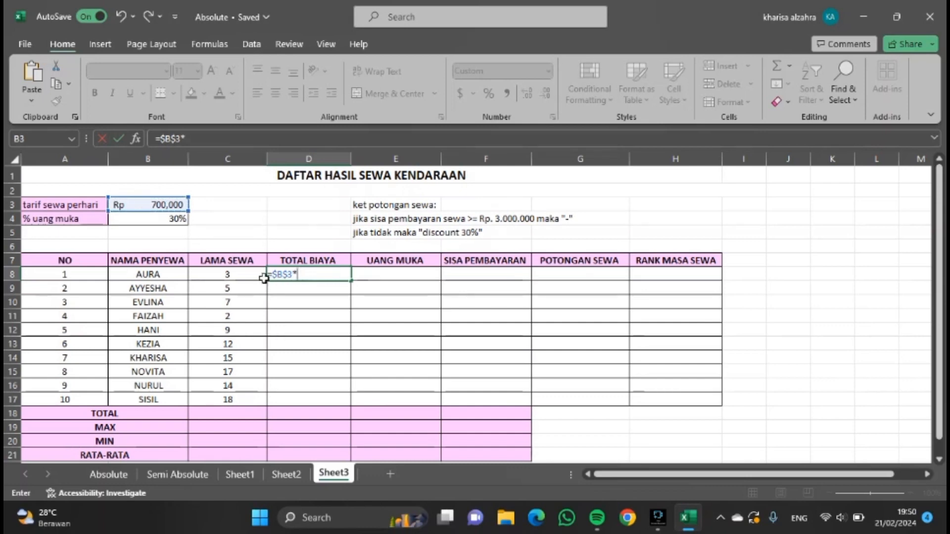
pyautogui.click(232, 274)
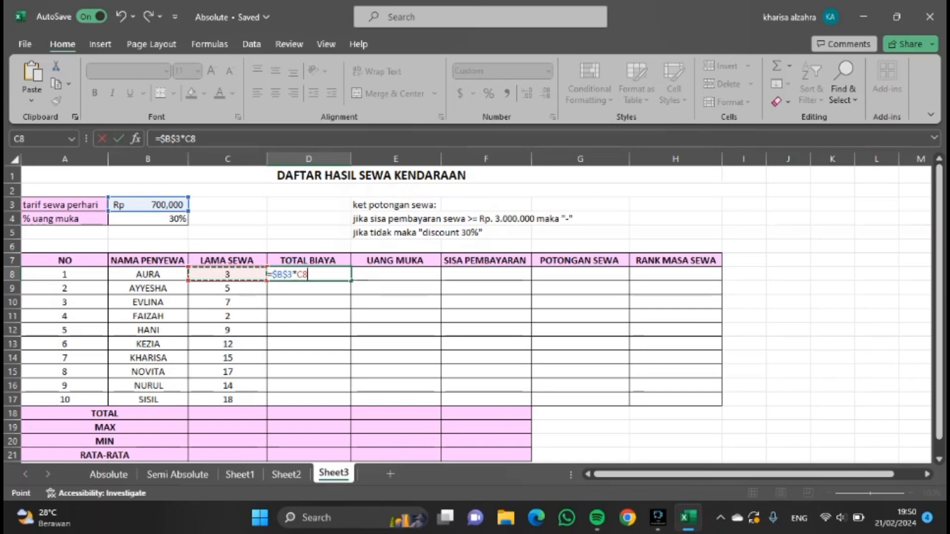
pyautogui.press('Return')
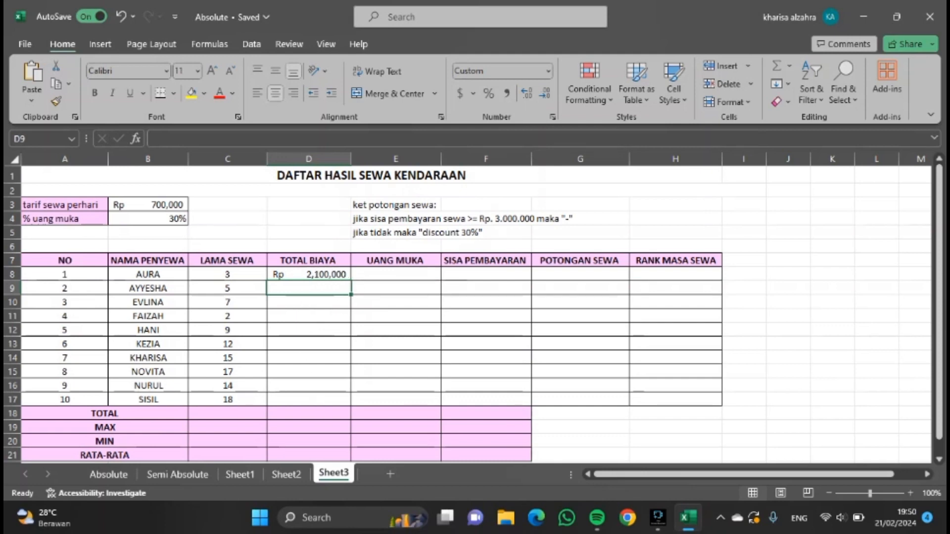
# Copy the TOTAL BIAYA formula down to all ten renters.
pyautogui.click(303, 275)
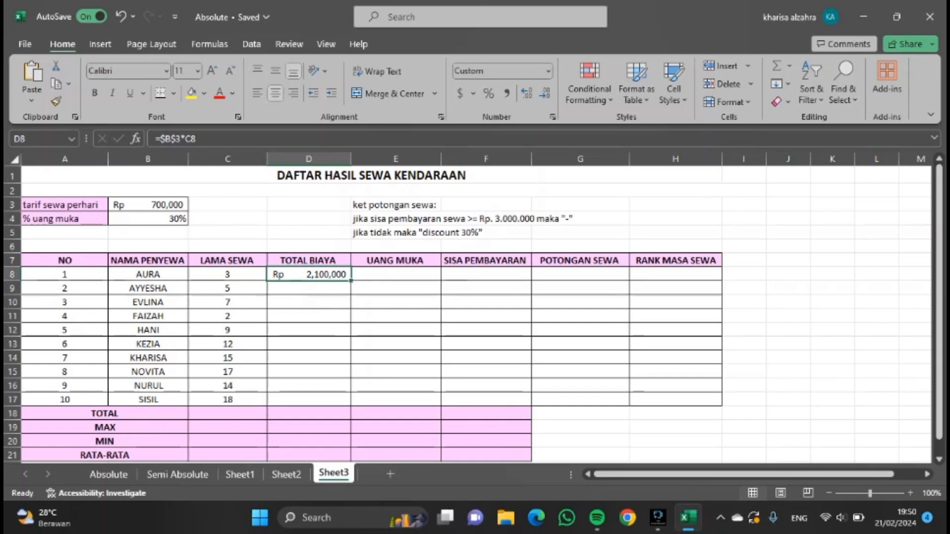
pyautogui.moveTo(352, 281); pyautogui.dragTo(339, 401)
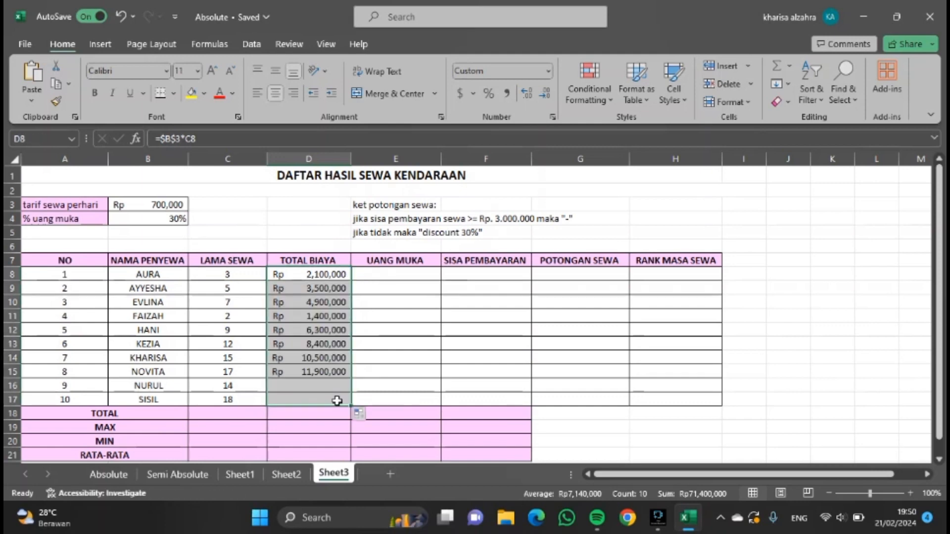
pyautogui.click(366, 309)
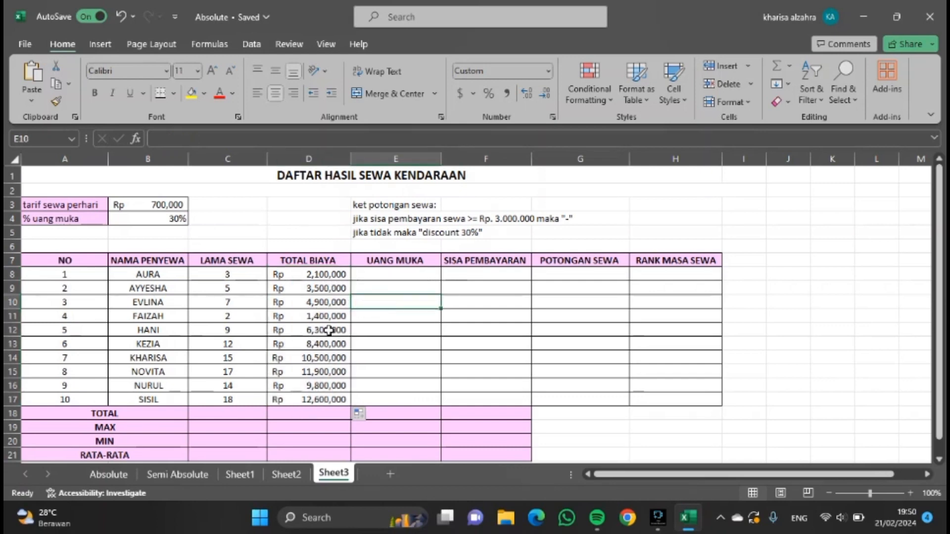
pyautogui.click(380, 275)
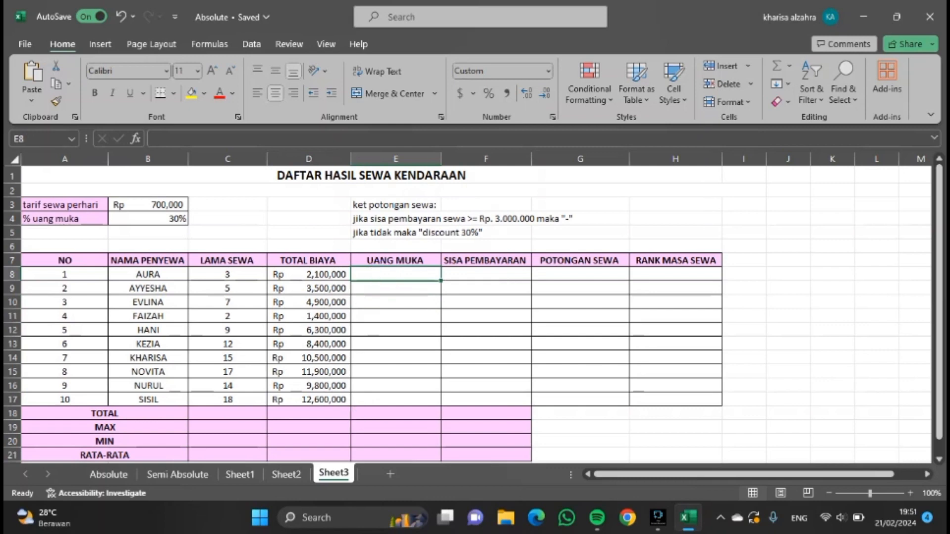
# Enter the formula =$B$4*D8 as the first UANG MUKA, with the down-payment percentage absolute, and copy it down to all ten renters.
pyautogui.write('=')
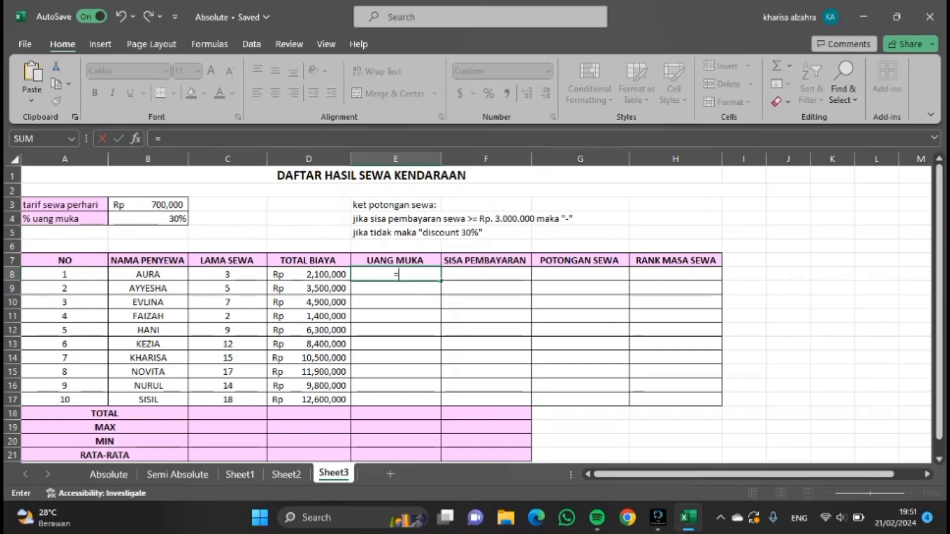
pyautogui.click(151, 222)
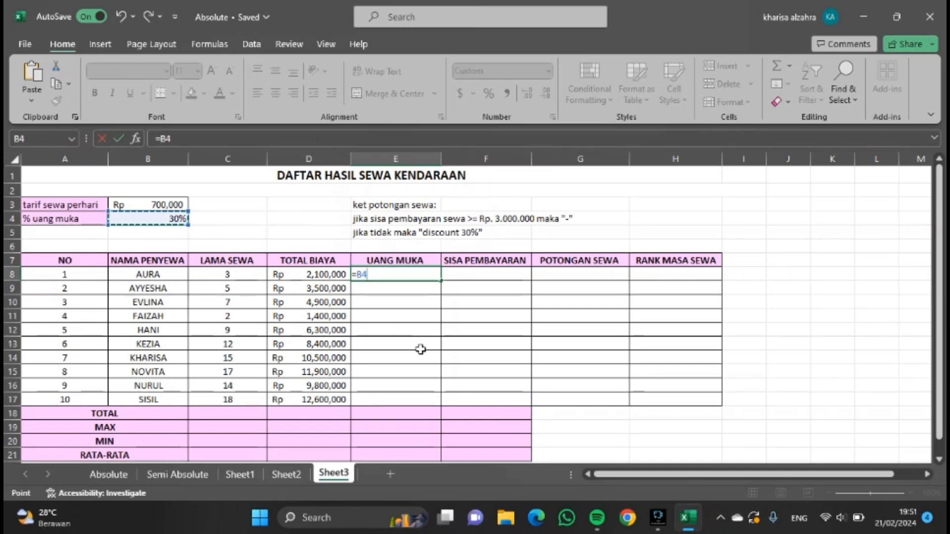
pyautogui.press('F4')
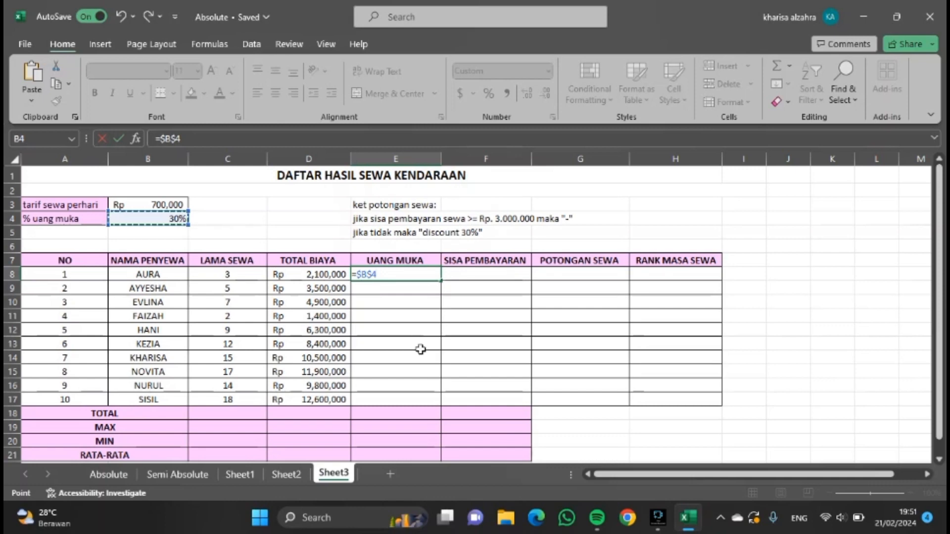
pyautogui.write('*')
pyautogui.click(339, 278)
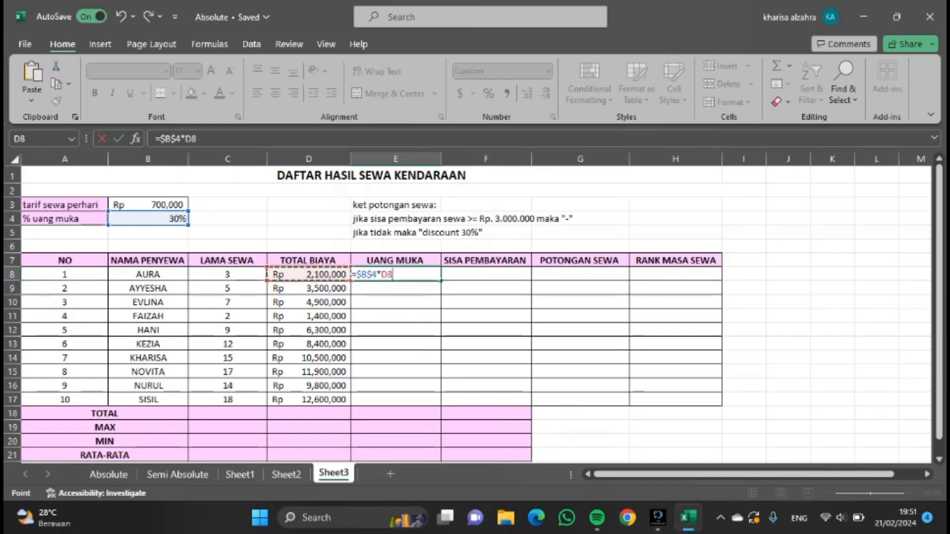
pyautogui.press('Return')
pyautogui.click(432, 274)
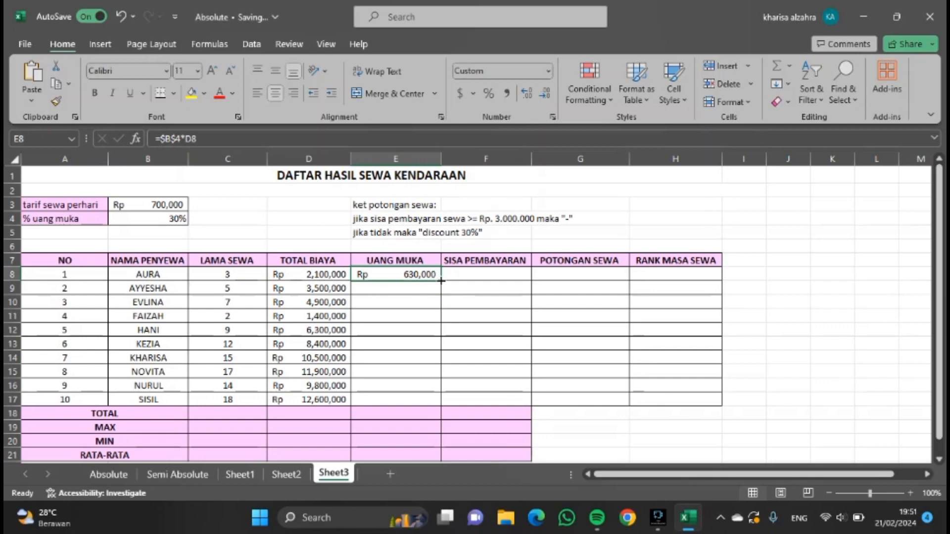
pyautogui.moveTo(440, 280); pyautogui.dragTo(452, 400)
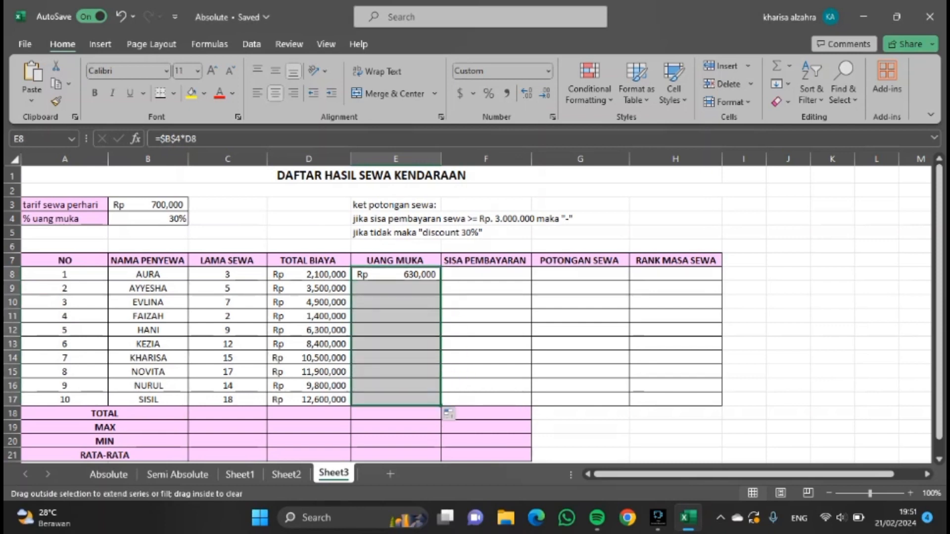
# Enter the formula =D8-E8 as the first SISA PEMBAYARAN and copy it down to all ten renters.
pyautogui.click(465, 276)
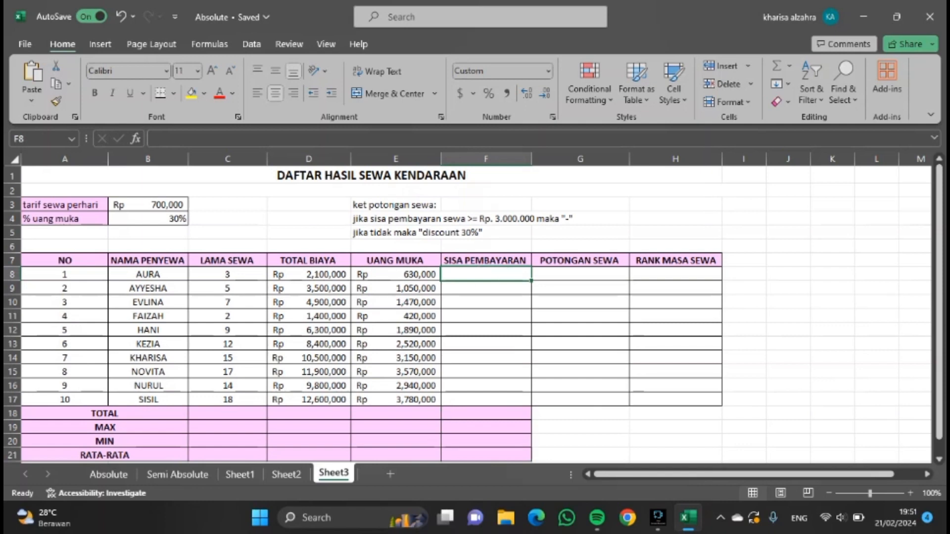
pyautogui.write('=')
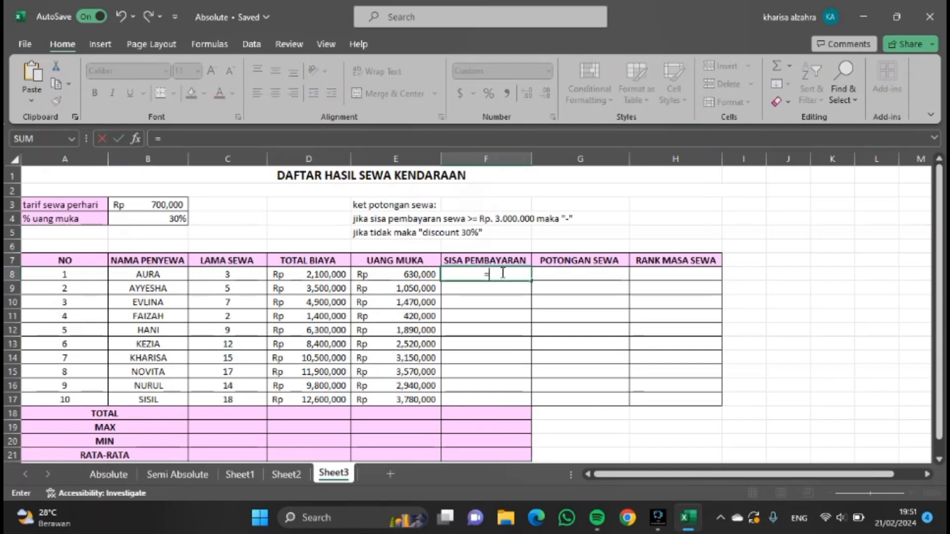
pyautogui.click(320, 276)
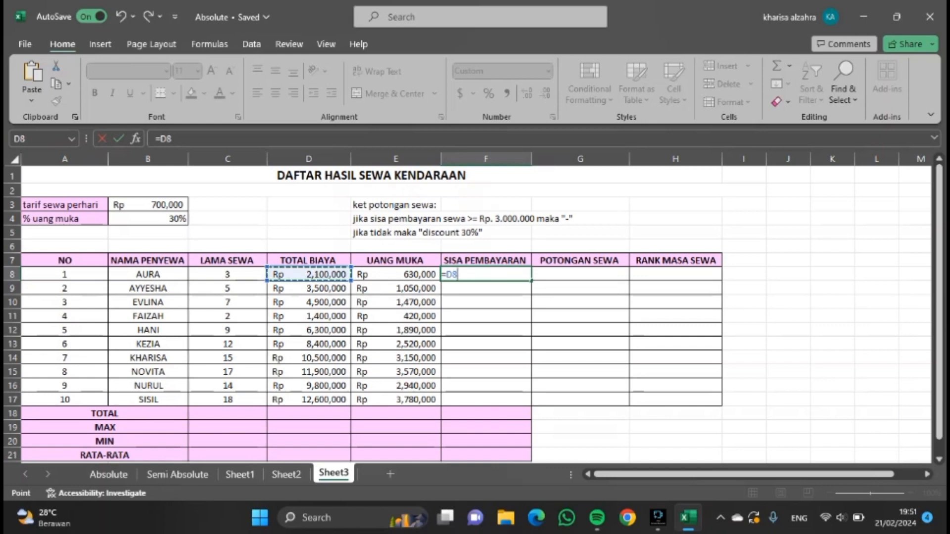
pyautogui.write('-')
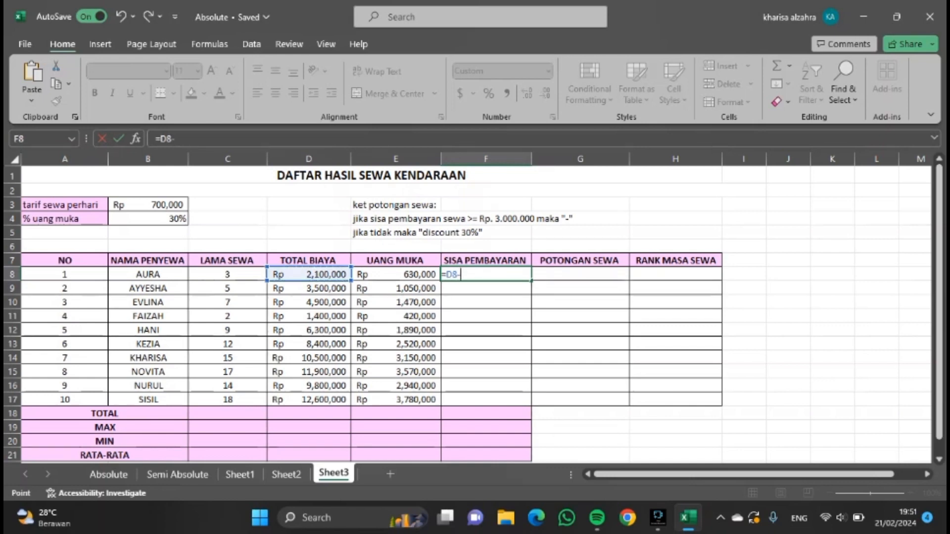
pyautogui.click(414, 273)
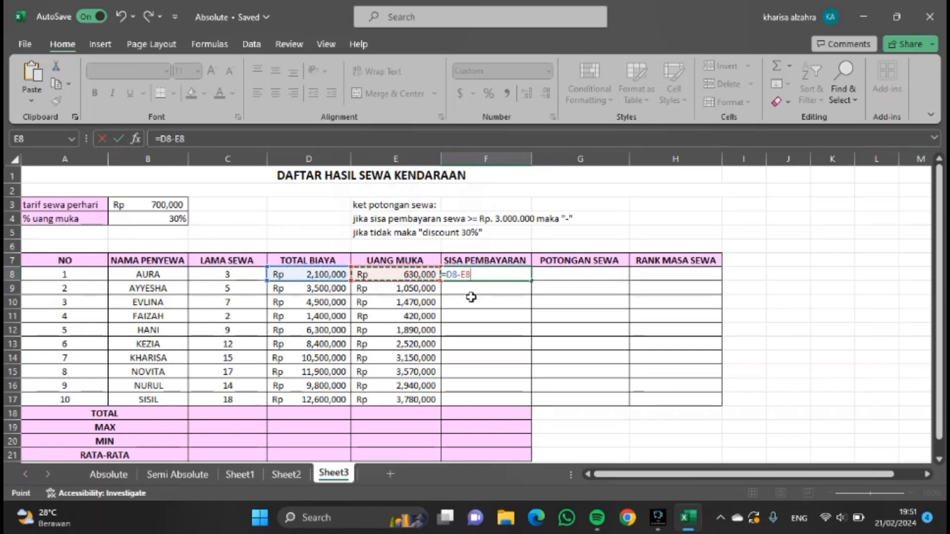
pyautogui.press('Return')
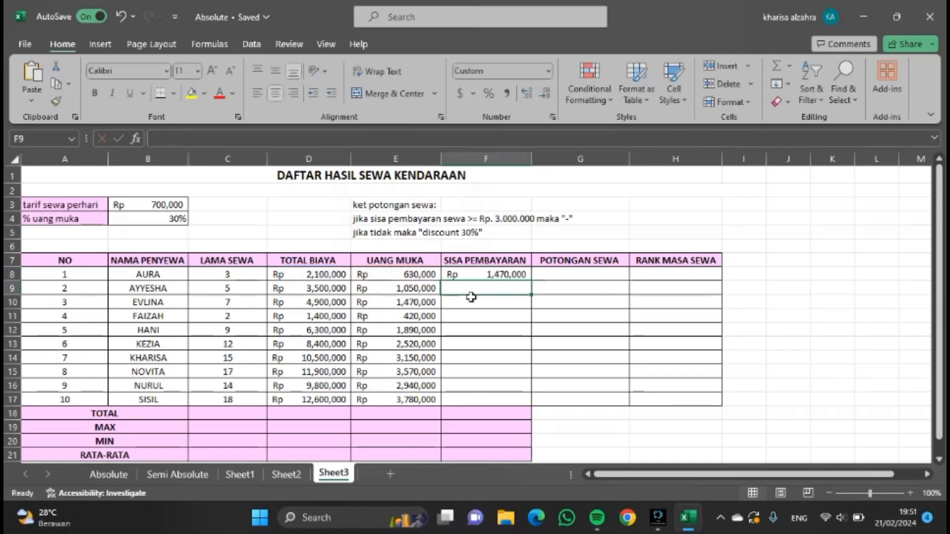
pyautogui.click(512, 272)
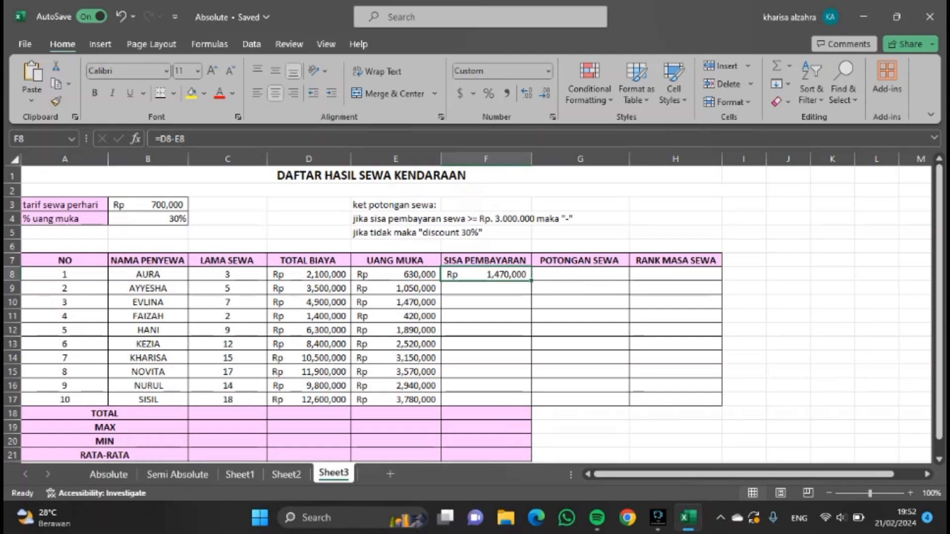
pyautogui.moveTo(531, 280); pyautogui.dragTo(534, 403)
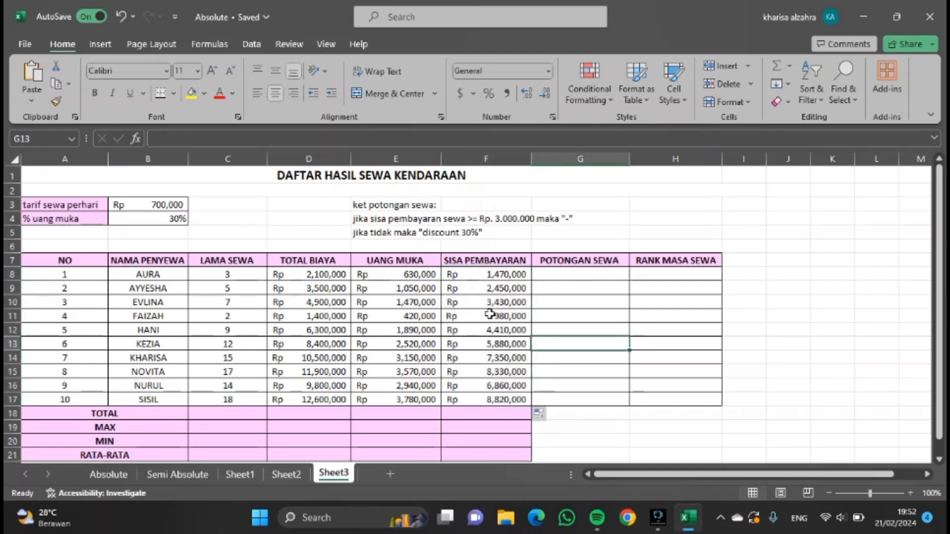
# Enter the formula =IF(F8>=3000000, "-", "Discount 30%") as the first POTONGAN SEWA.
pyautogui.doubleClick(597, 276)
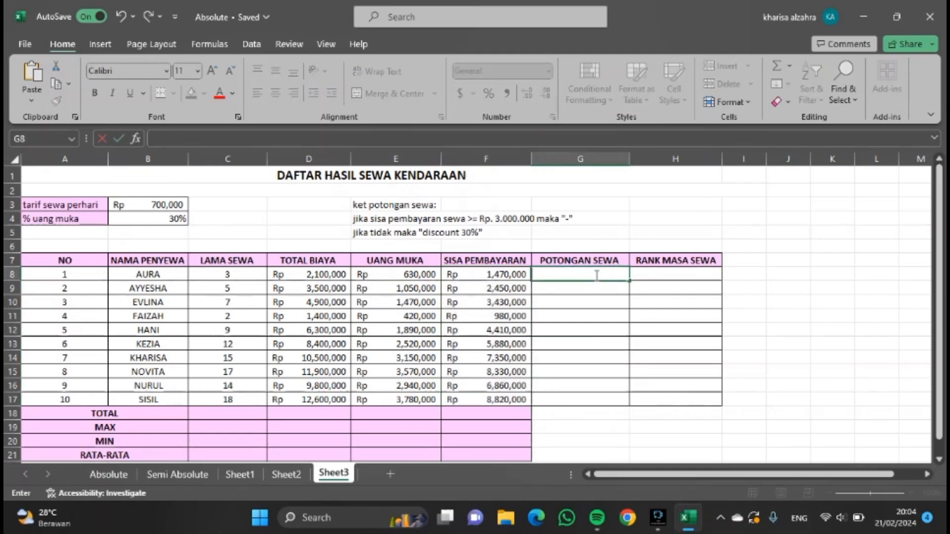
pyautogui.write('=')
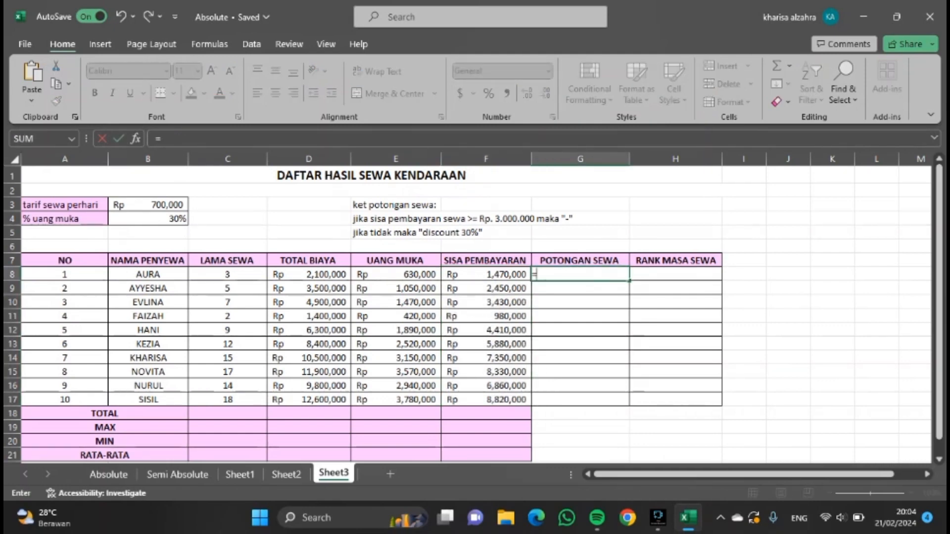
pyautogui.write('if')
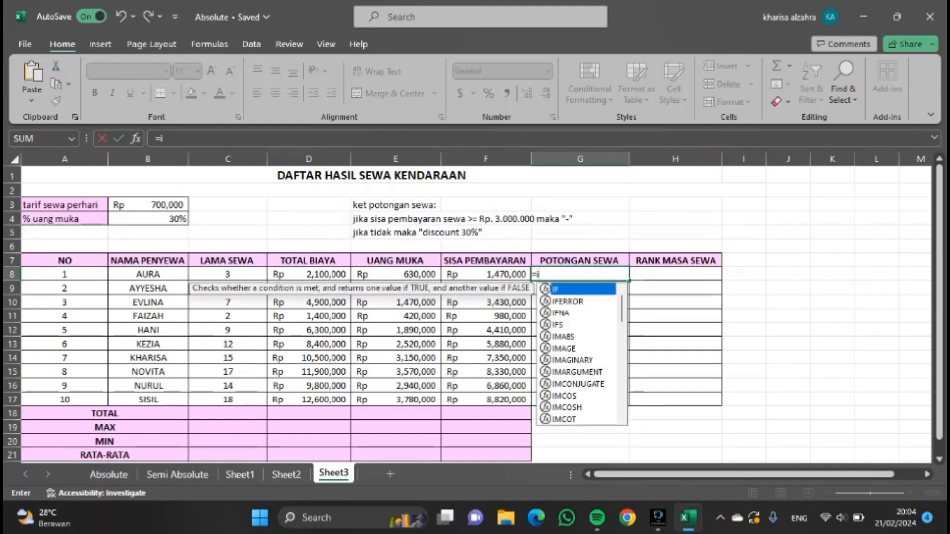
pyautogui.press('BackSpace')
pyautogui.press('BackSpace')
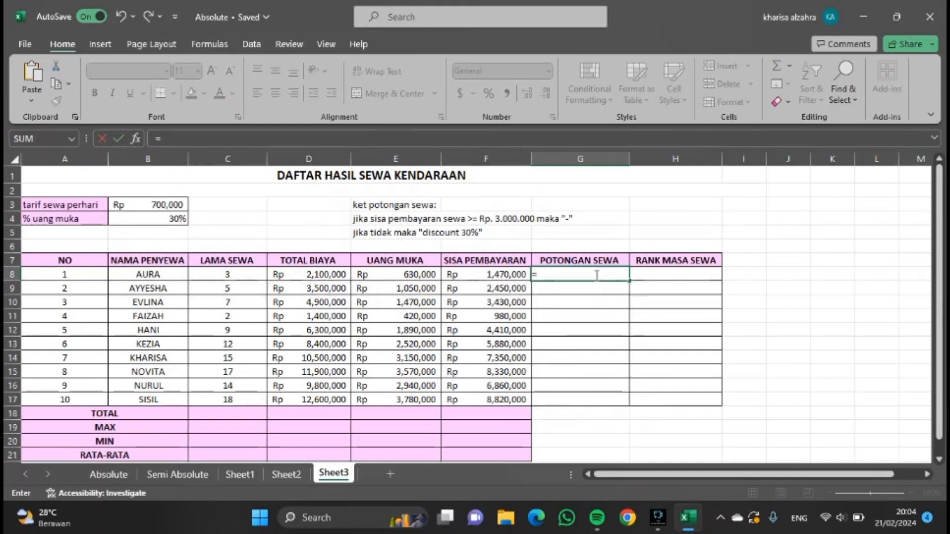
pyautogui.write('IF(')
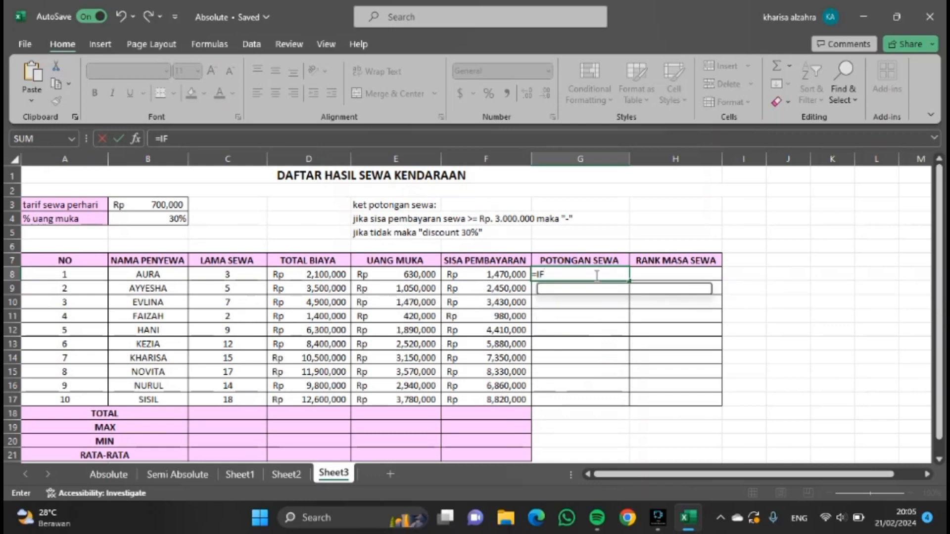
pyautogui.click(484, 275)
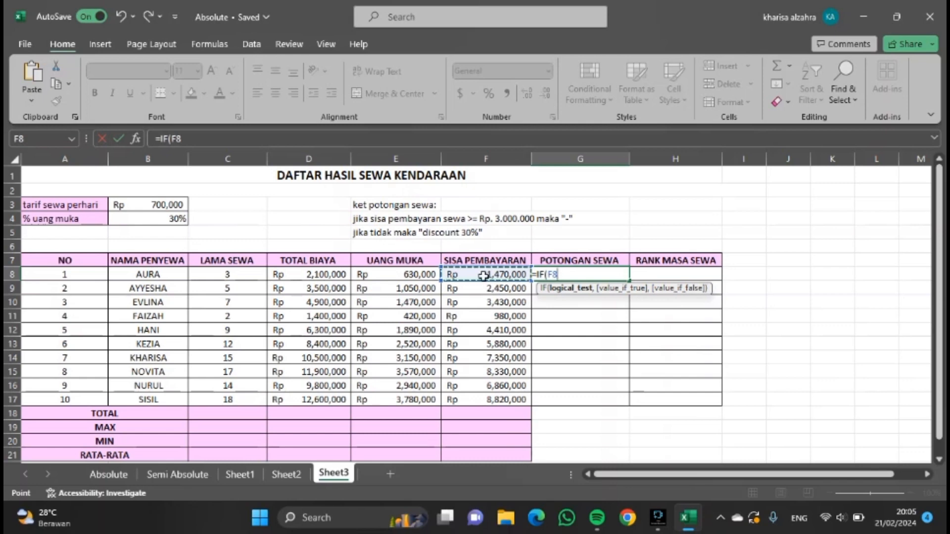
pyautogui.write('>')
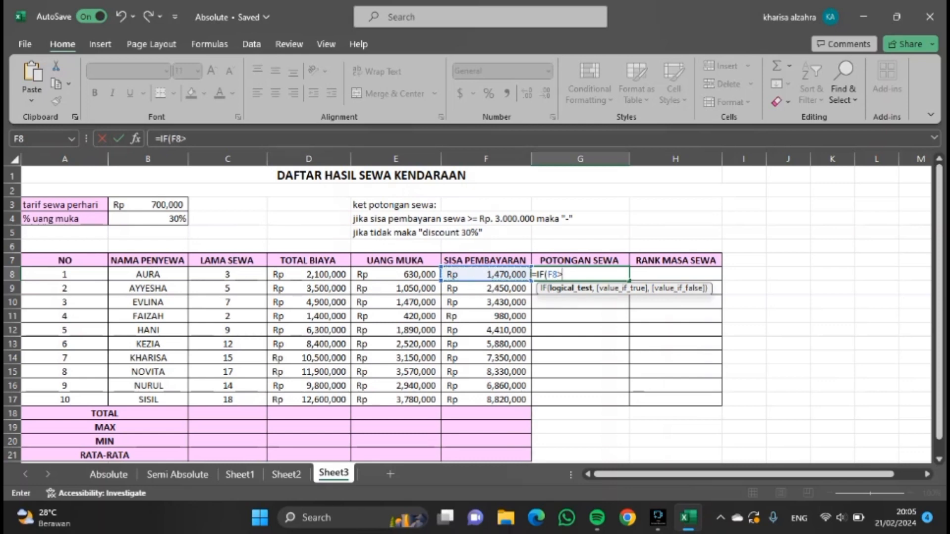
pyautogui.write('=')
pyautogui.write('3000000')
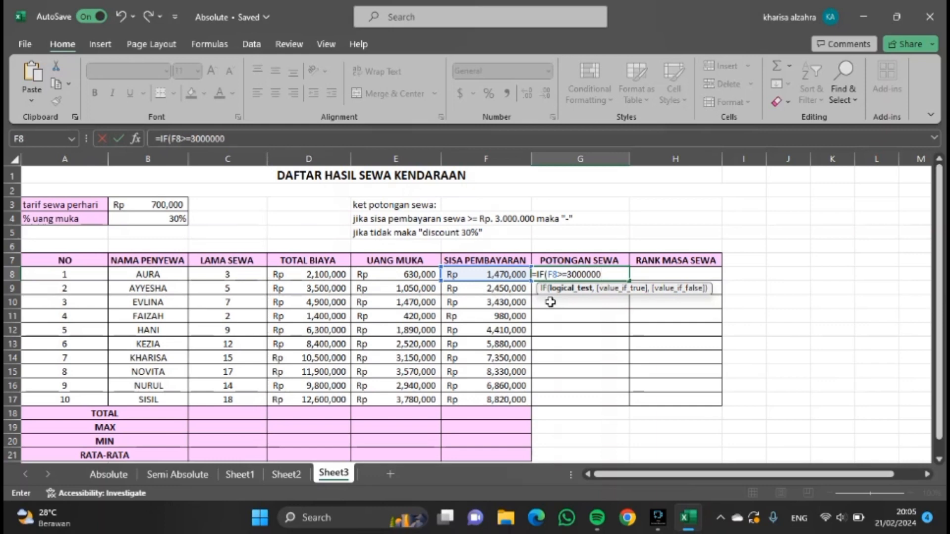
pyautogui.write(',')
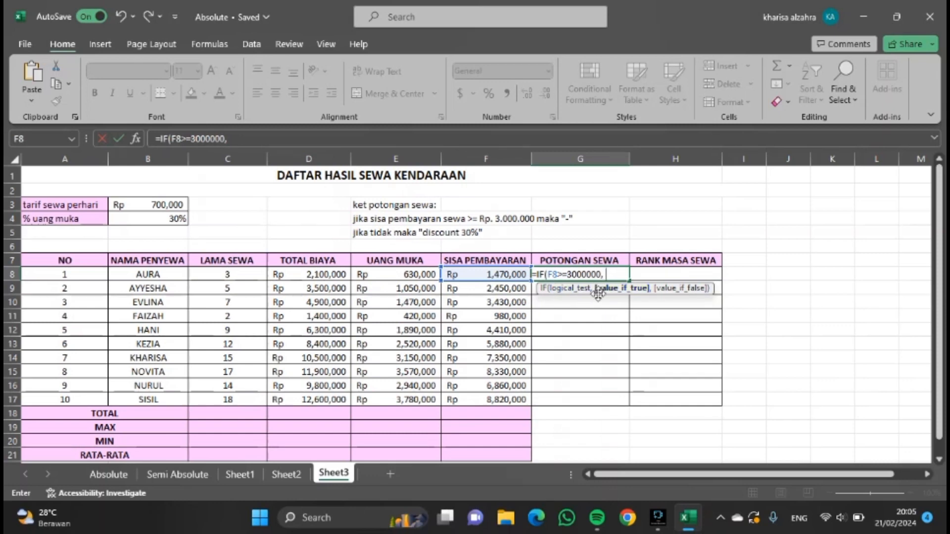
pyautogui.write('"-')
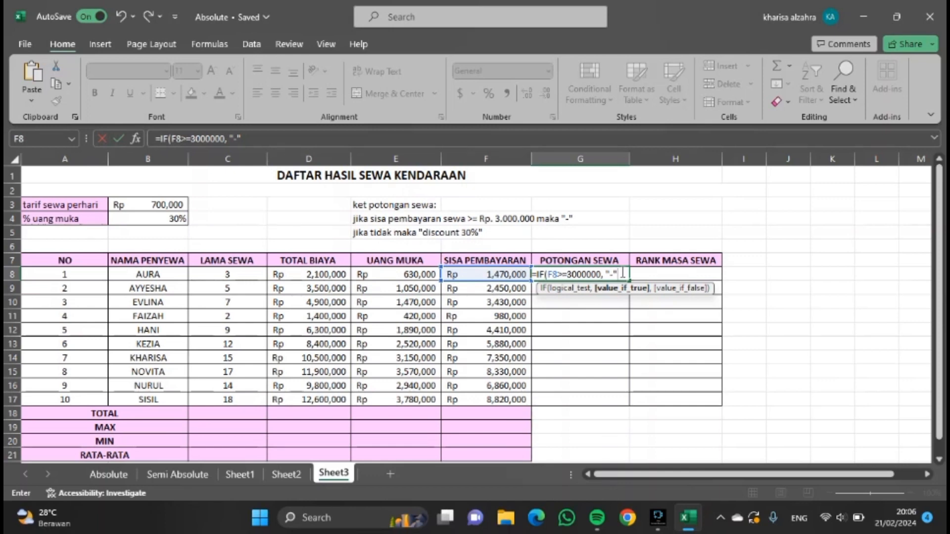
pyautogui.write(',')
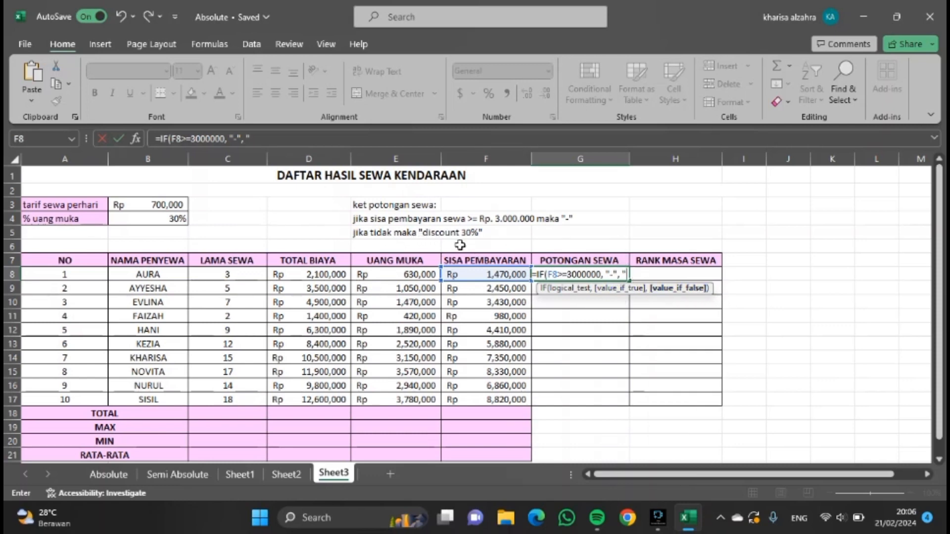
pyautogui.write('D')
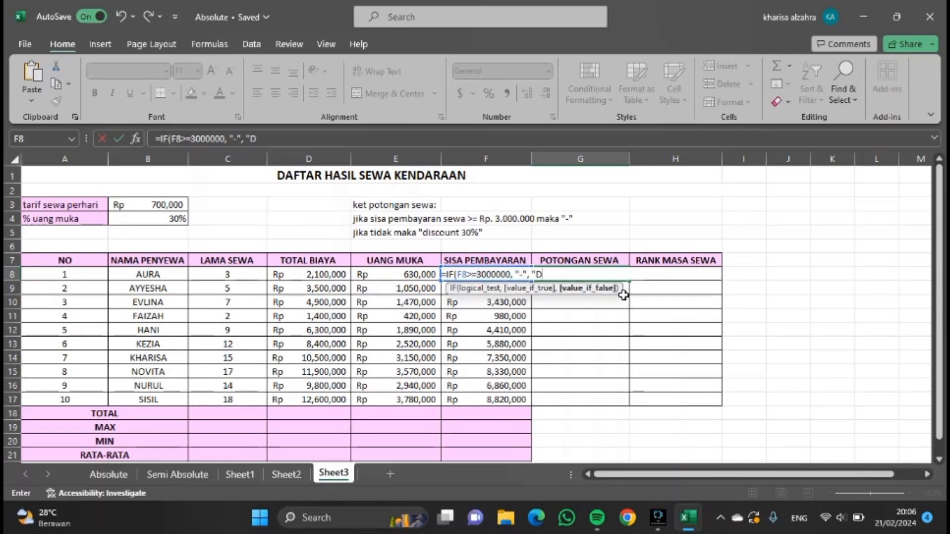
pyautogui.write('iscount')
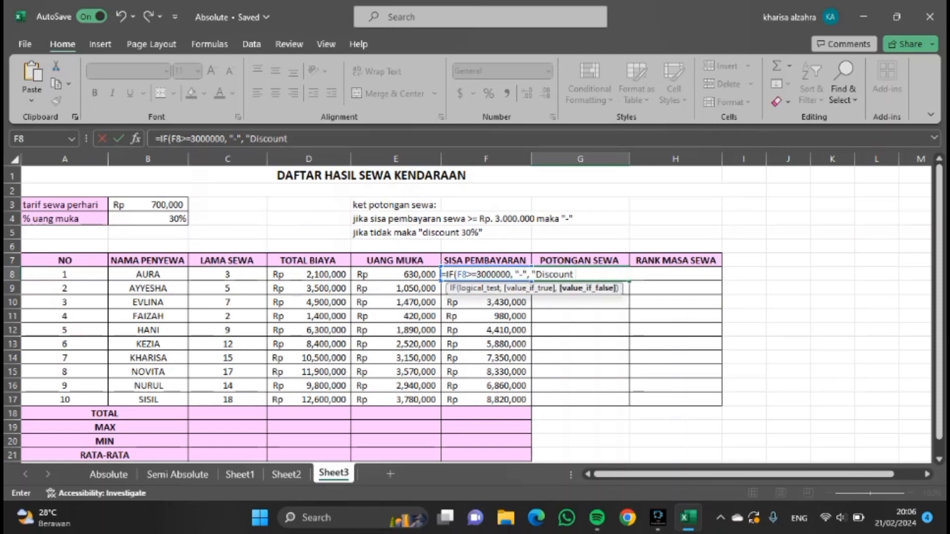
pyautogui.write(' 305')
pyautogui.write('"')
pyautogui.write(')')
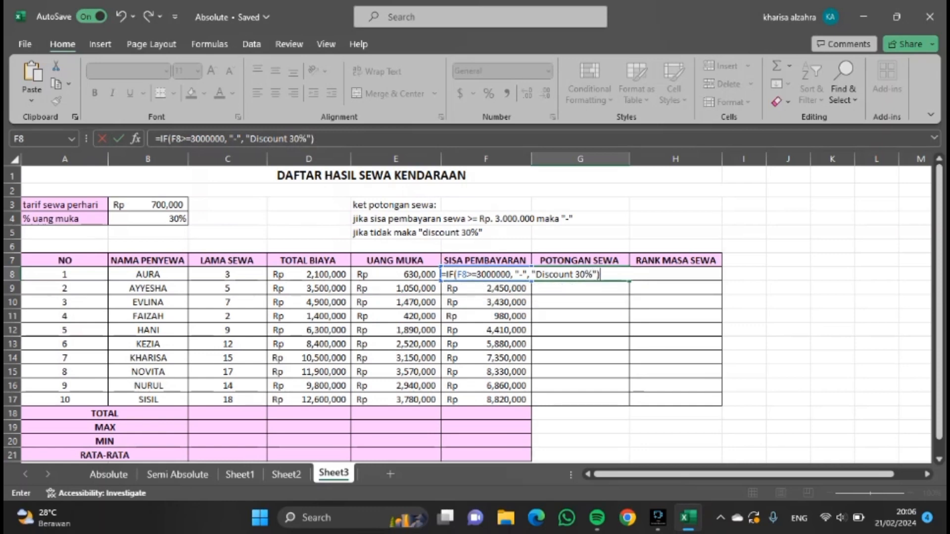
pyautogui.press('Return')
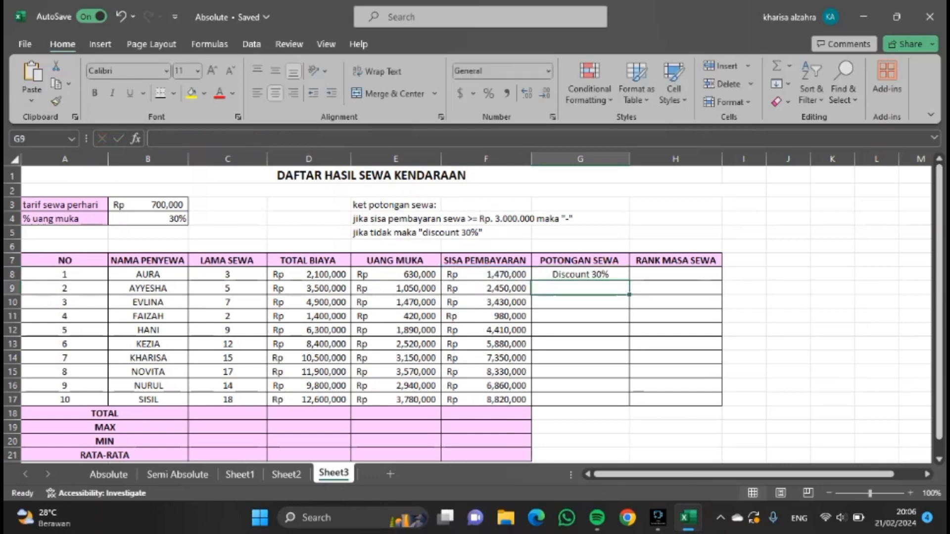
# Copy the POTONGAN SEWA formula down to all ten renters.
pyautogui.click(679, 302)
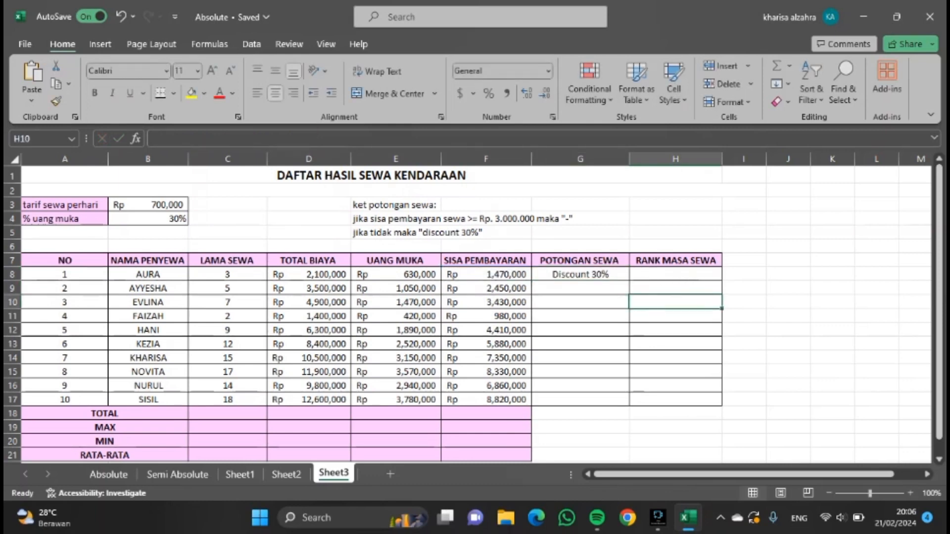
pyautogui.click(605, 272)
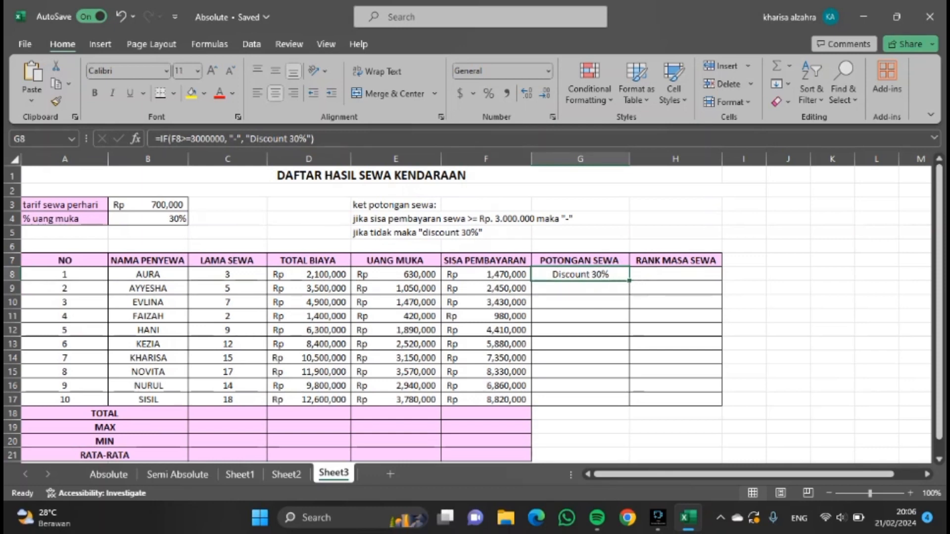
pyautogui.moveTo(630, 281); pyautogui.dragTo(628, 407)
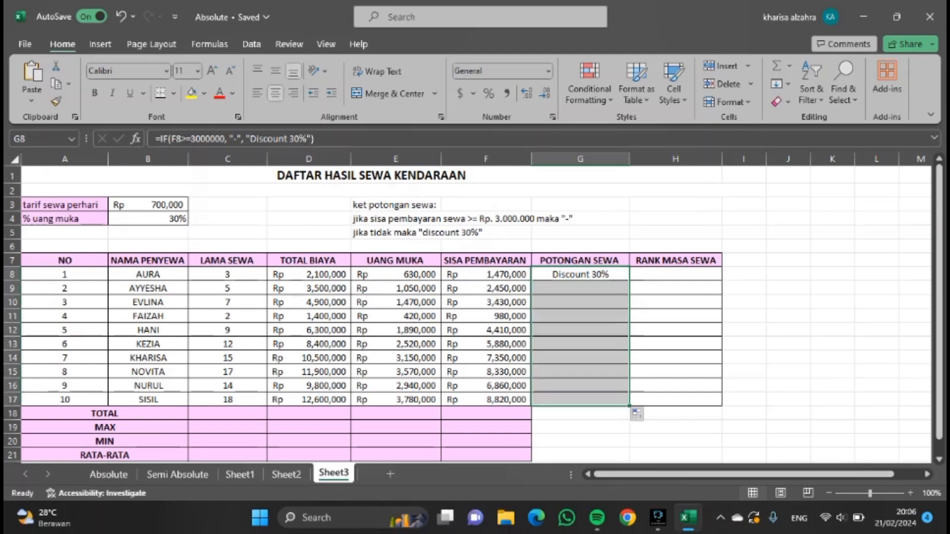
pyautogui.click(675, 317)
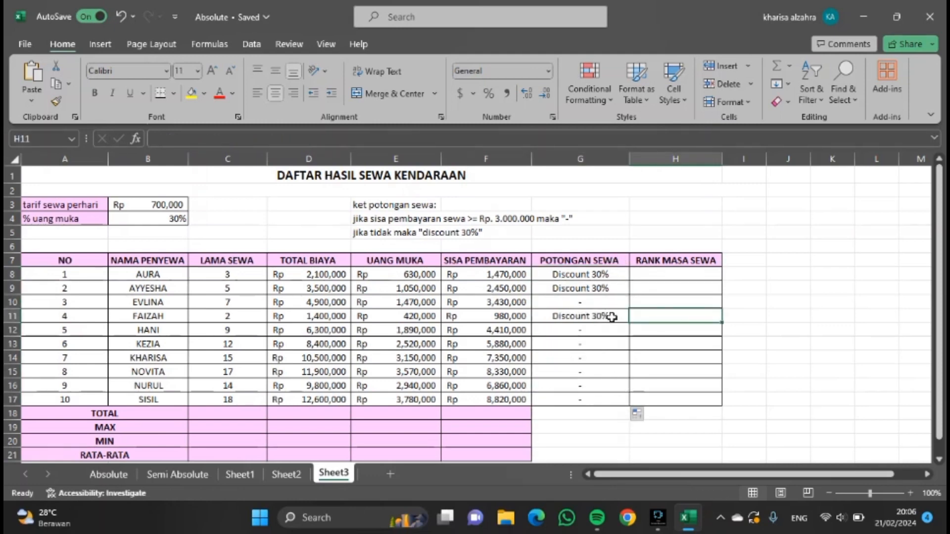
# Enter the formula =RANK(C8, $C$8:$C$17, 0) as the first RANK MASA SEWA, ranking rental days descending, and copy it down to all ten renters.
pyautogui.click(658, 273)
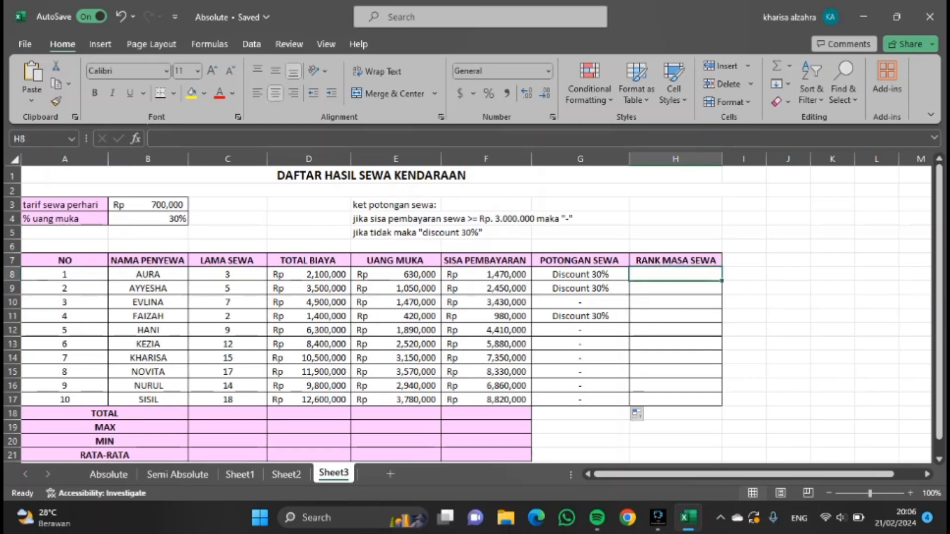
pyautogui.write('=r')
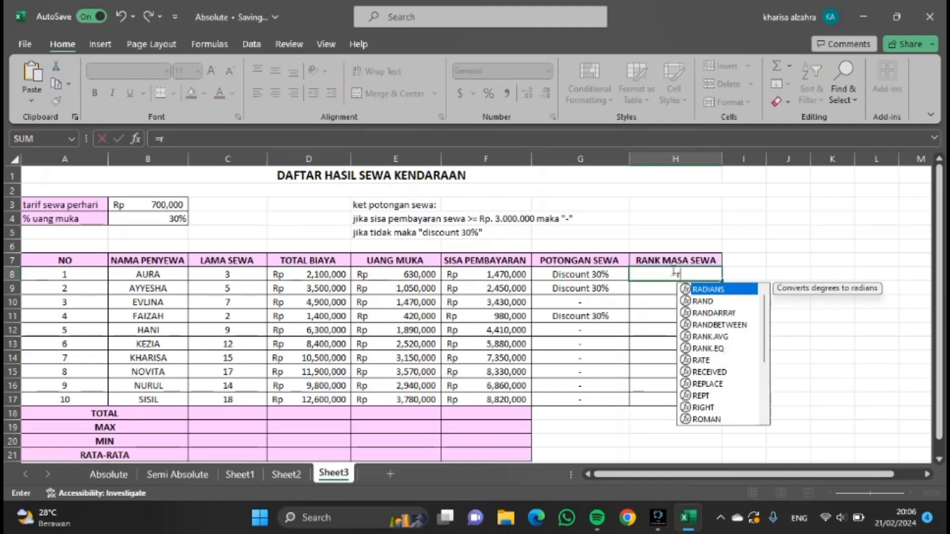
pyautogui.write('ank')
pyautogui.press('BackSpace')
pyautogui.press('BackSpace')
pyautogui.press('BackSpace')
pyautogui.press('BackSpace')
pyautogui.press('BackSpace')
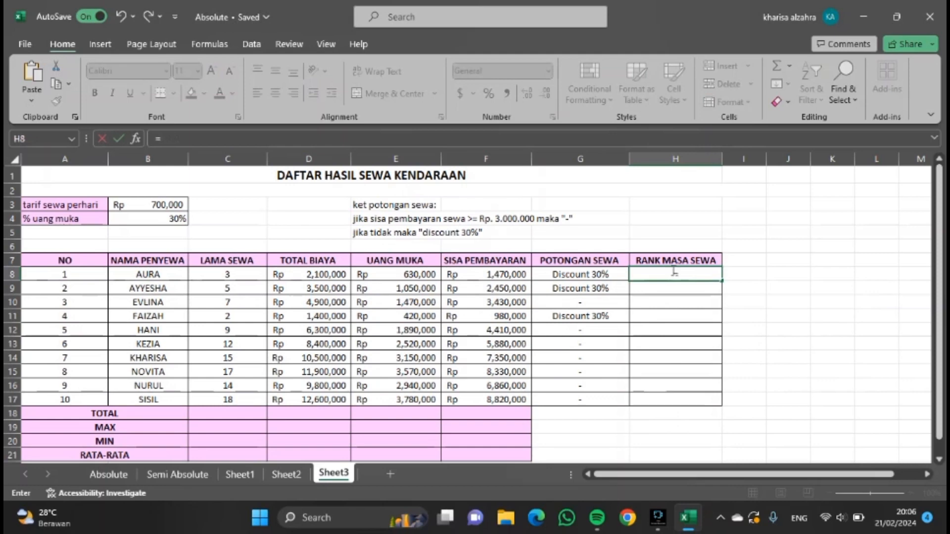
pyautogui.write('=RANK')
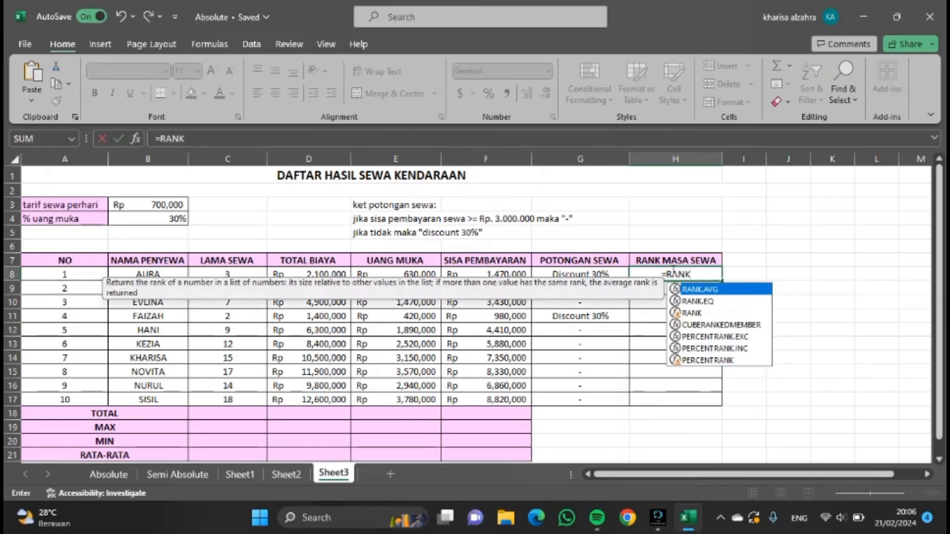
pyautogui.write('(')
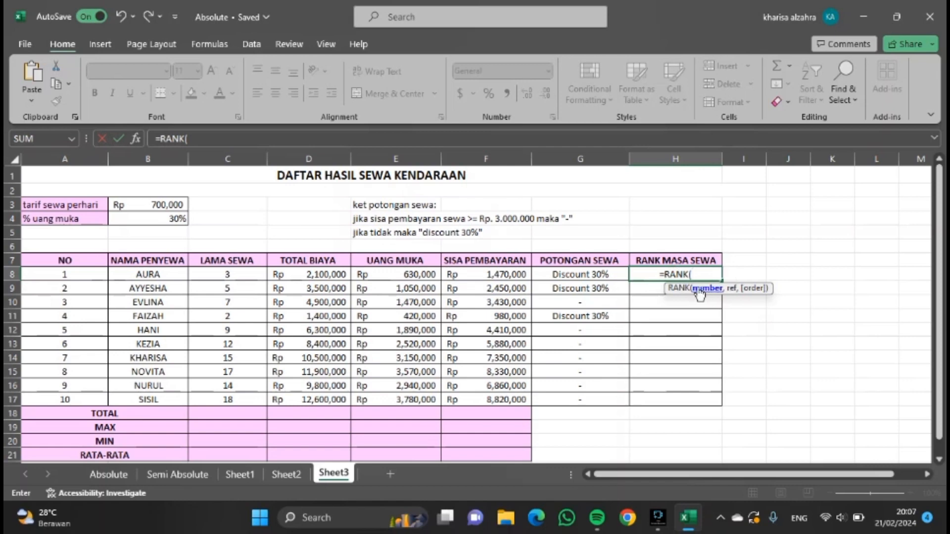
pyautogui.click(246, 275)
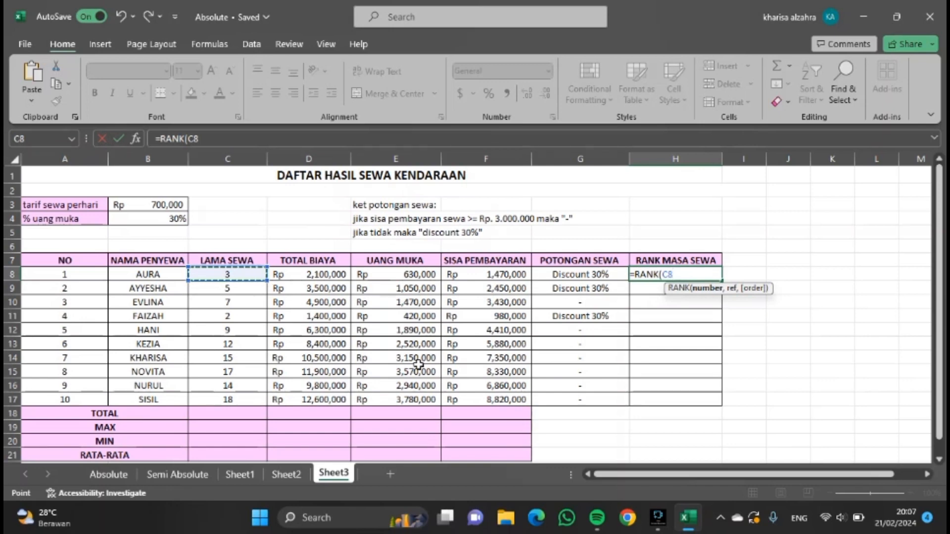
pyautogui.write(',')
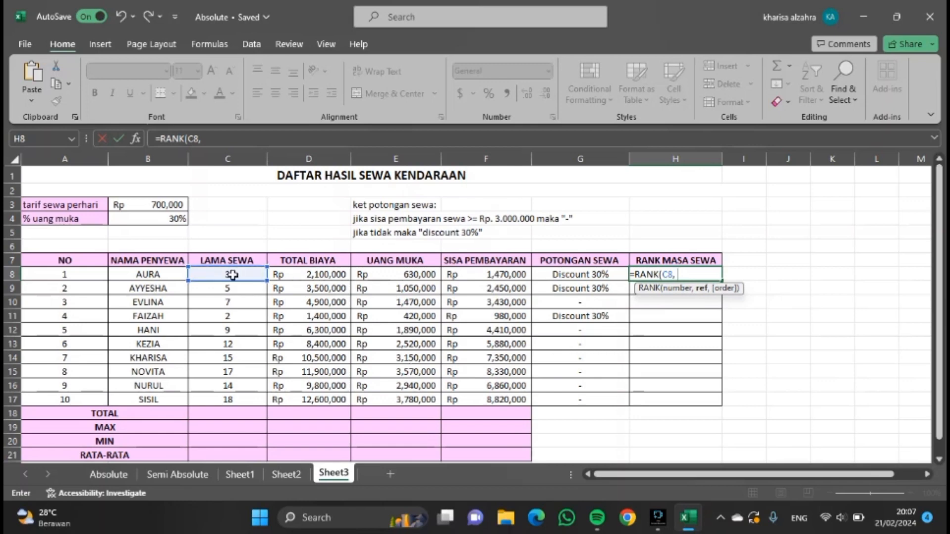
pyautogui.moveTo(233, 275); pyautogui.dragTo(221, 398)
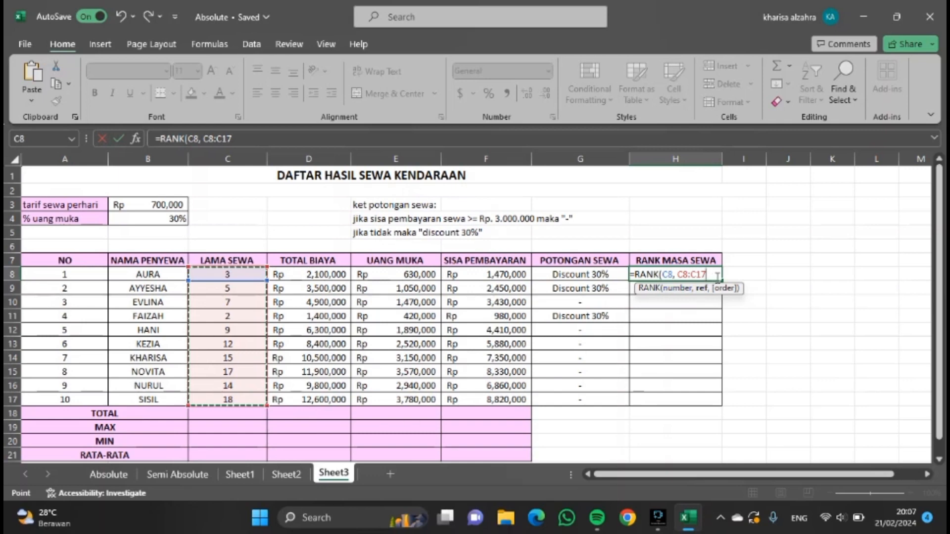
pyautogui.press('F4')
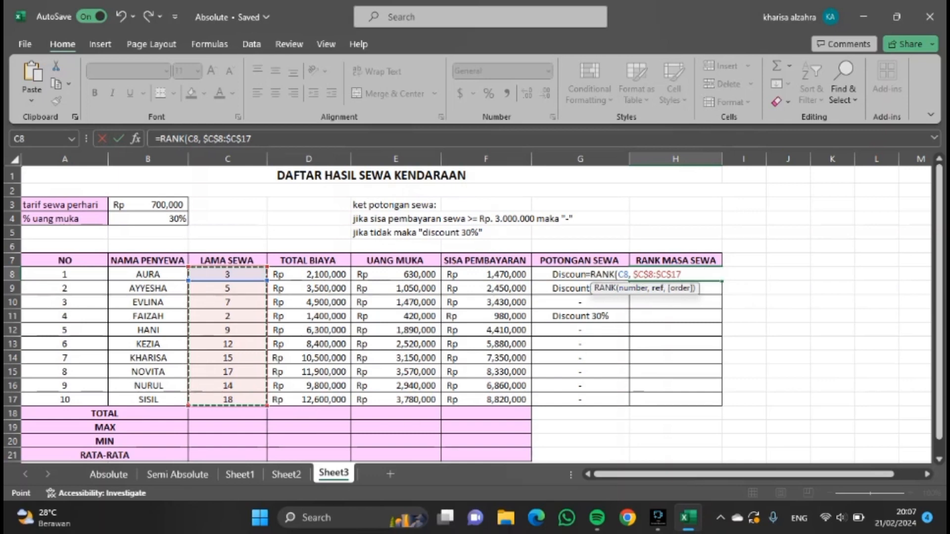
pyautogui.write(',')
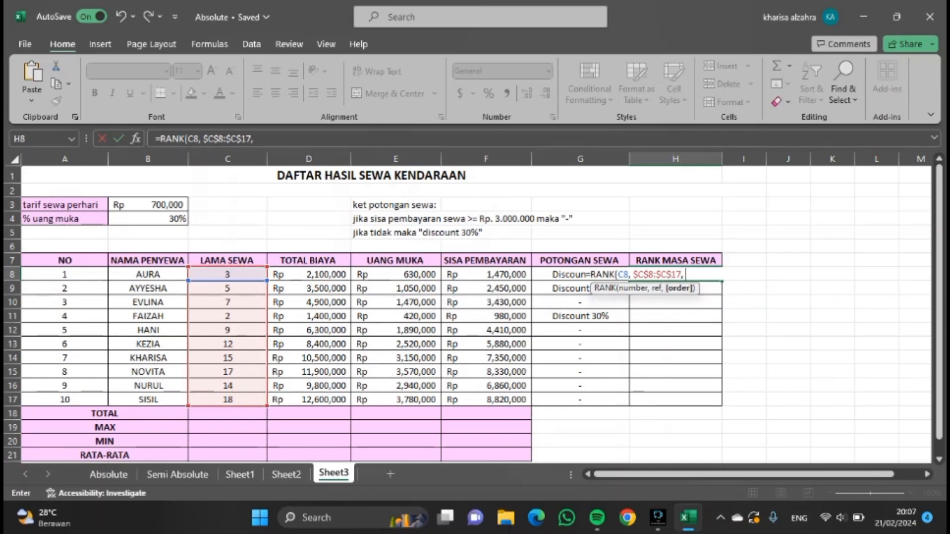
pyautogui.write(' 0')
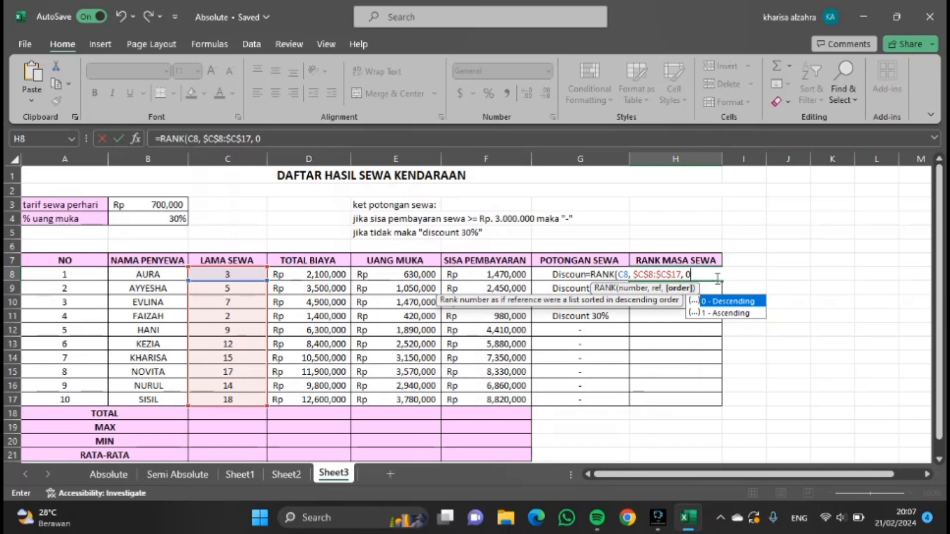
pyautogui.write(')')
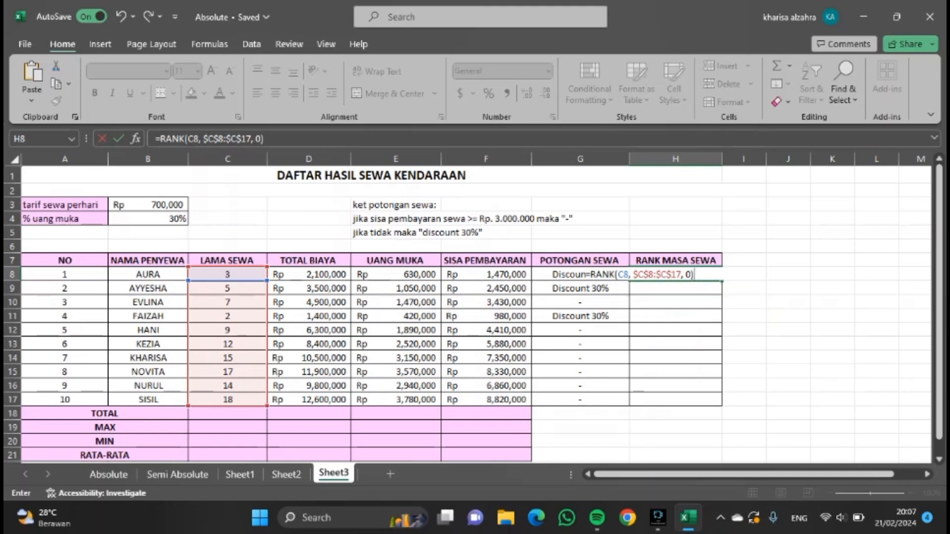
pyautogui.press('Return')
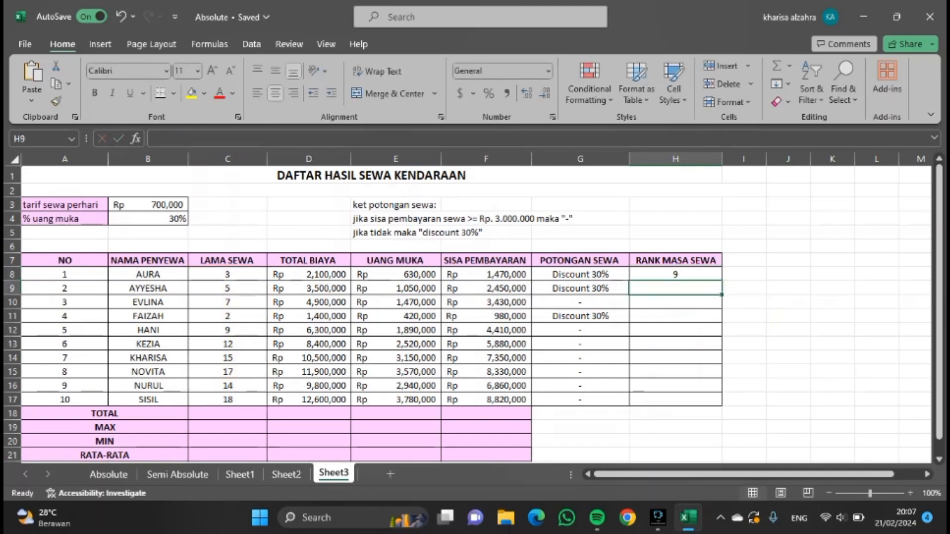
pyautogui.click(690, 274)
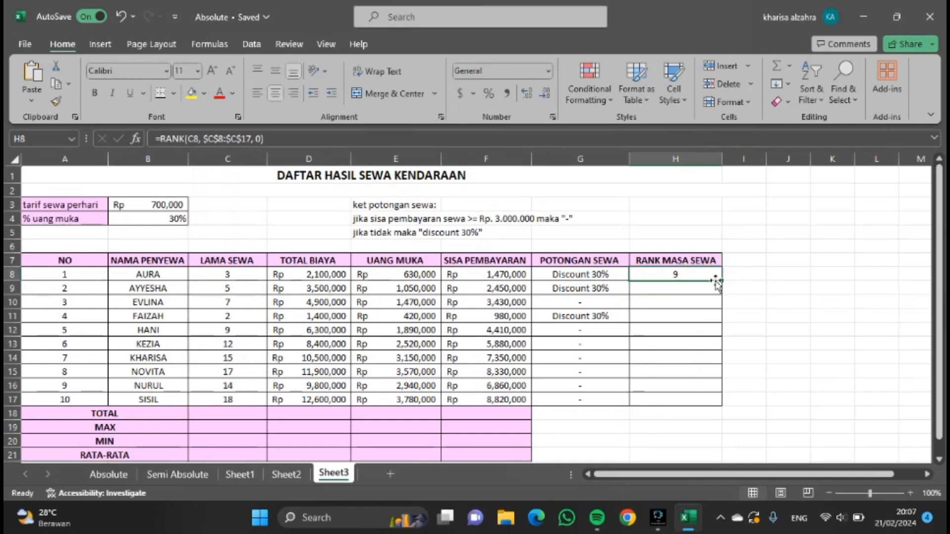
pyautogui.moveTo(722, 280); pyautogui.dragTo(715, 408)
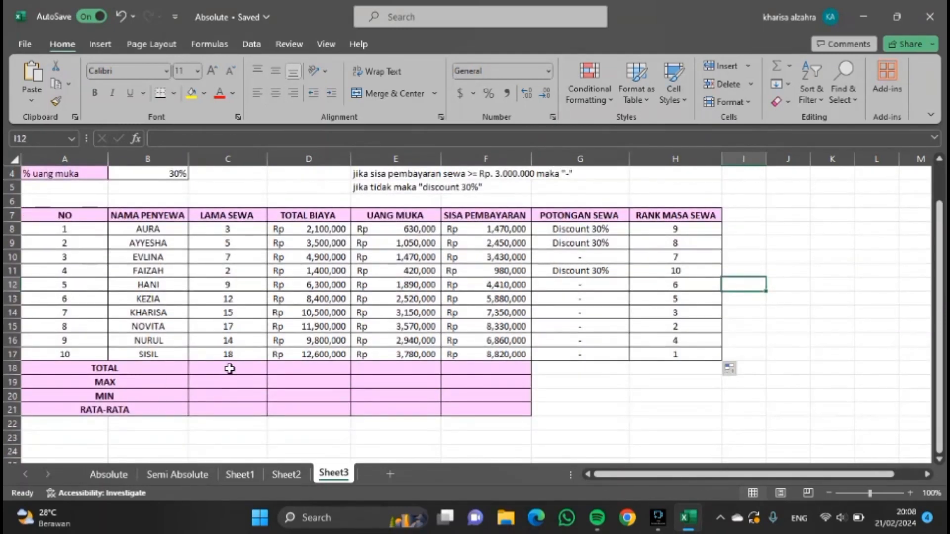
# Enter =SUM(C8:C17) as the LAMA SEWA TOTAL and copy it across to the TOTAL BIAYA, UANG MUKA and SISA PEMBAYARAN totals.
pyautogui.click(229, 369)
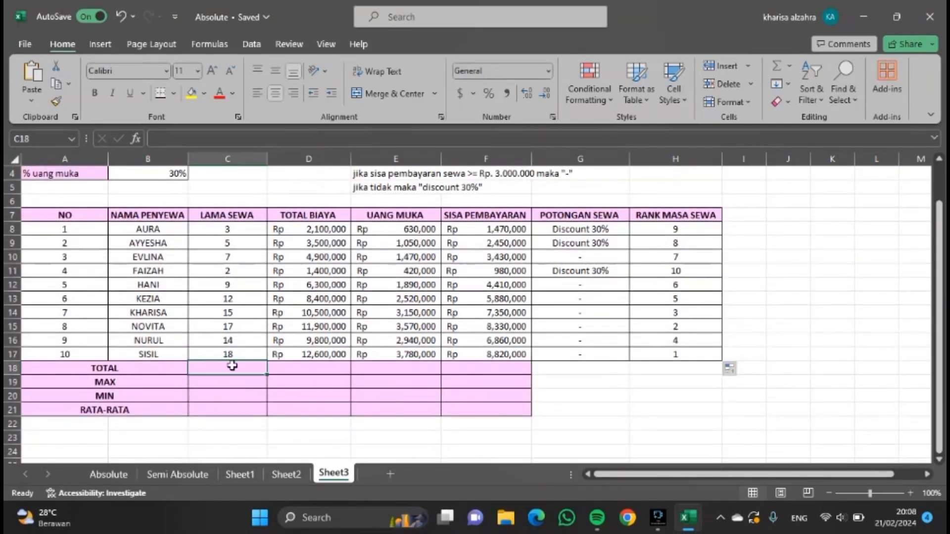
pyautogui.write('=')
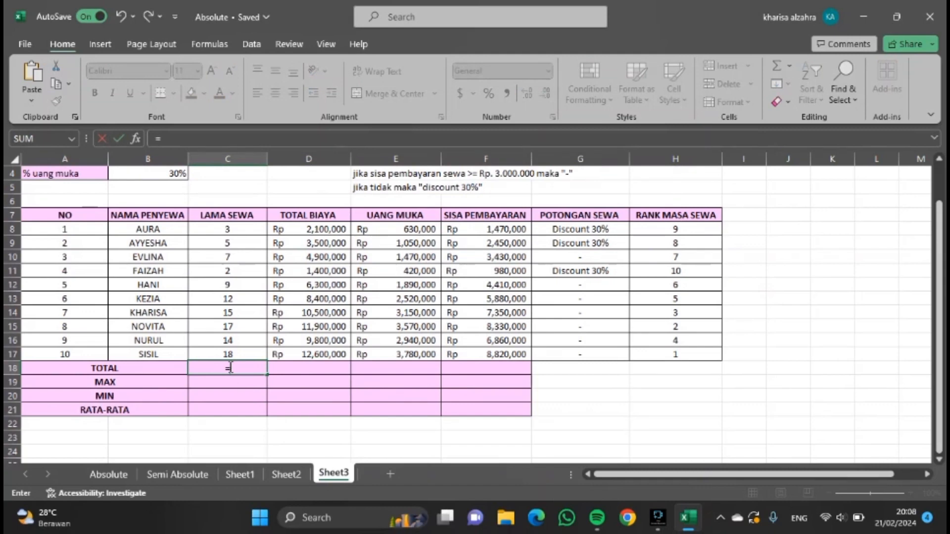
pyautogui.write('SUM(')
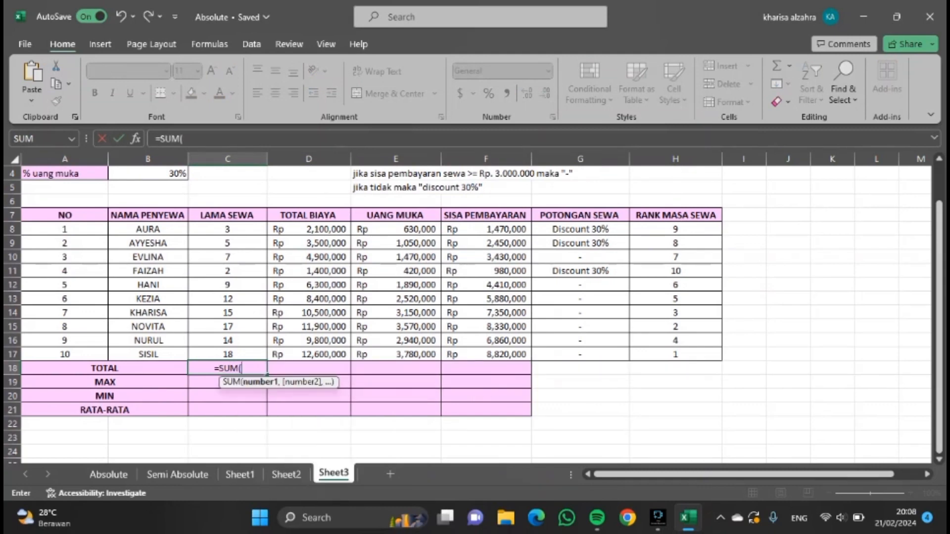
pyautogui.moveTo(236, 229); pyautogui.dragTo(238, 357)
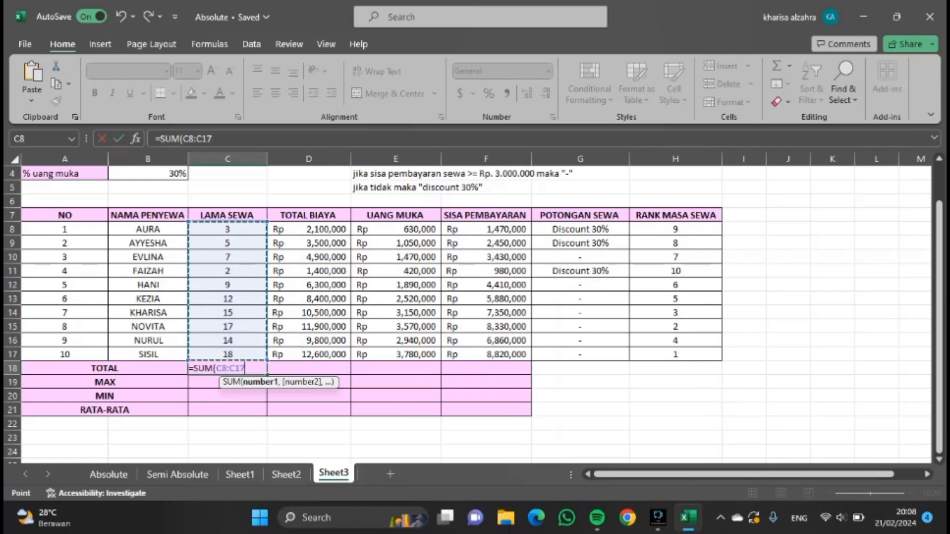
pyautogui.write(')')
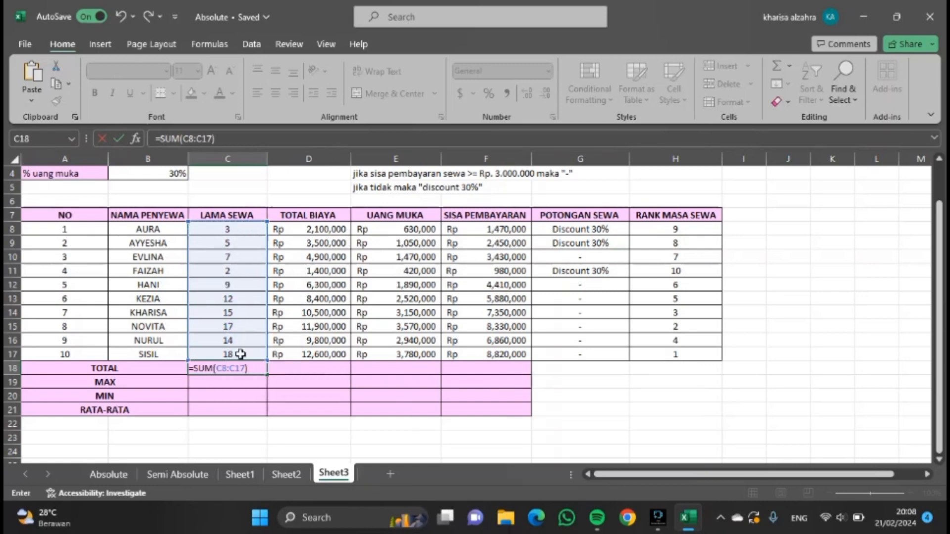
pyautogui.press('Return')
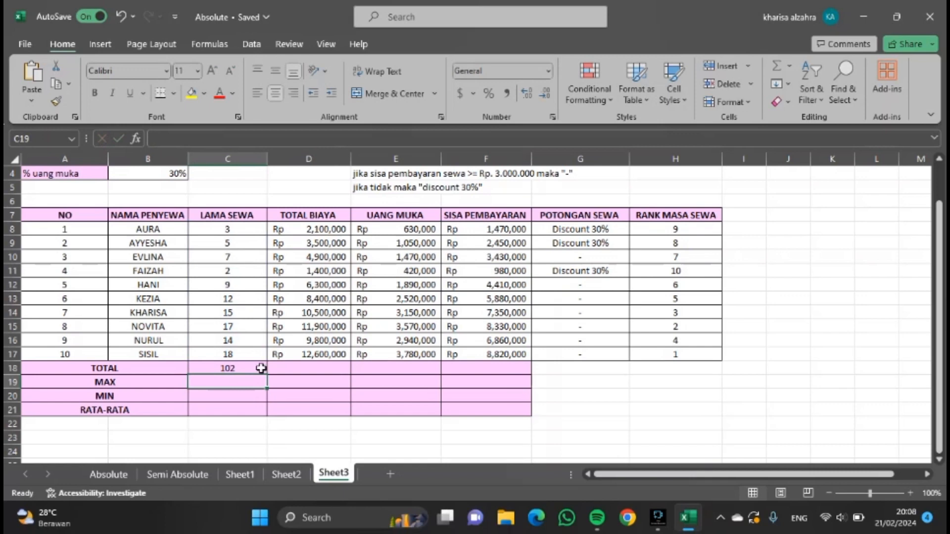
pyautogui.click(261, 369)
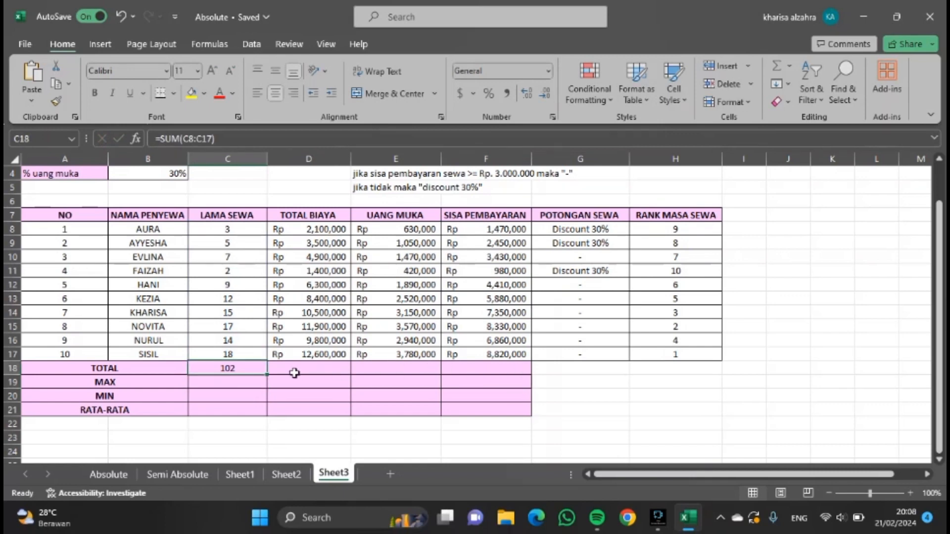
pyautogui.moveTo(267, 375); pyautogui.dragTo(508, 369)
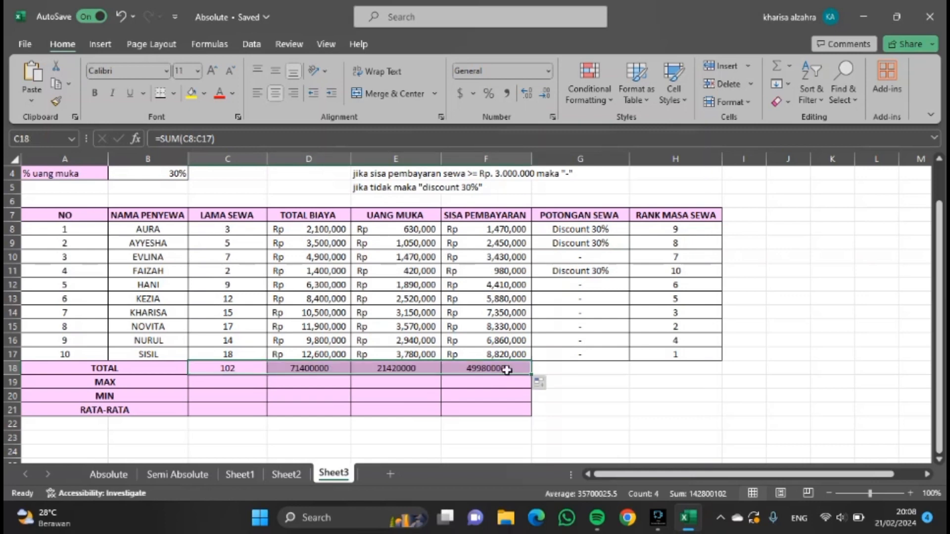
# Format the three cost totals in row 18 as Rp accounting numbers without decimal places.
pyautogui.click(317, 368)
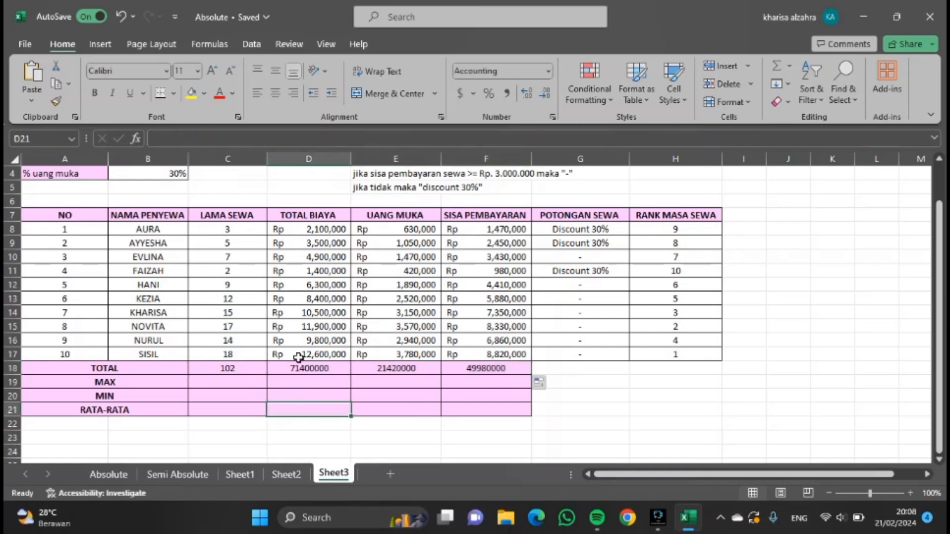
pyautogui.moveTo(306, 368); pyautogui.dragTo(505, 371)
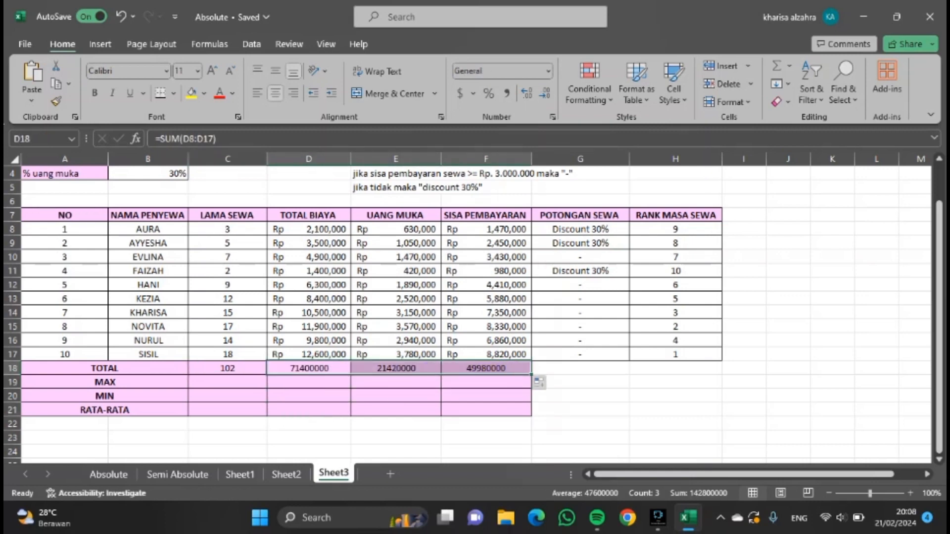
pyautogui.click(474, 90)
pyautogui.click(490, 112)
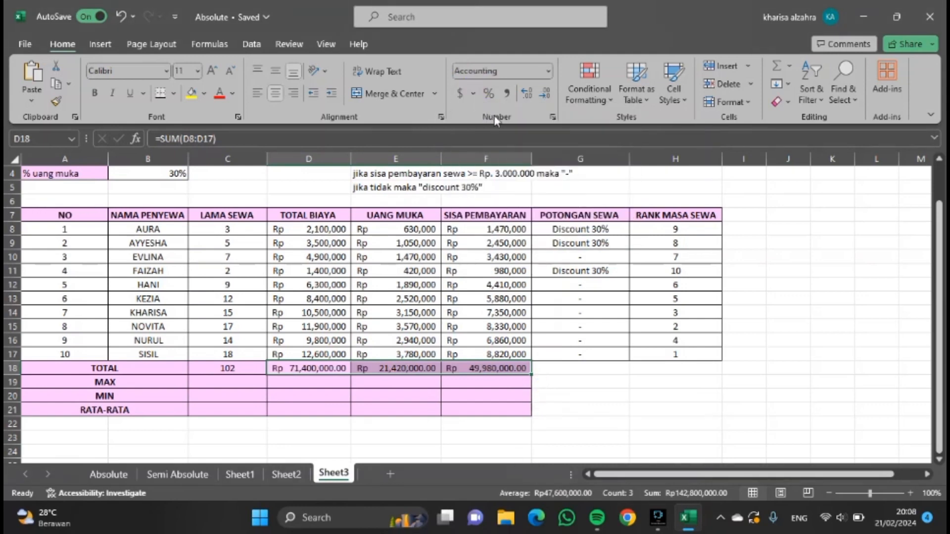
pyautogui.click(544, 92)
pyautogui.click(545, 93)
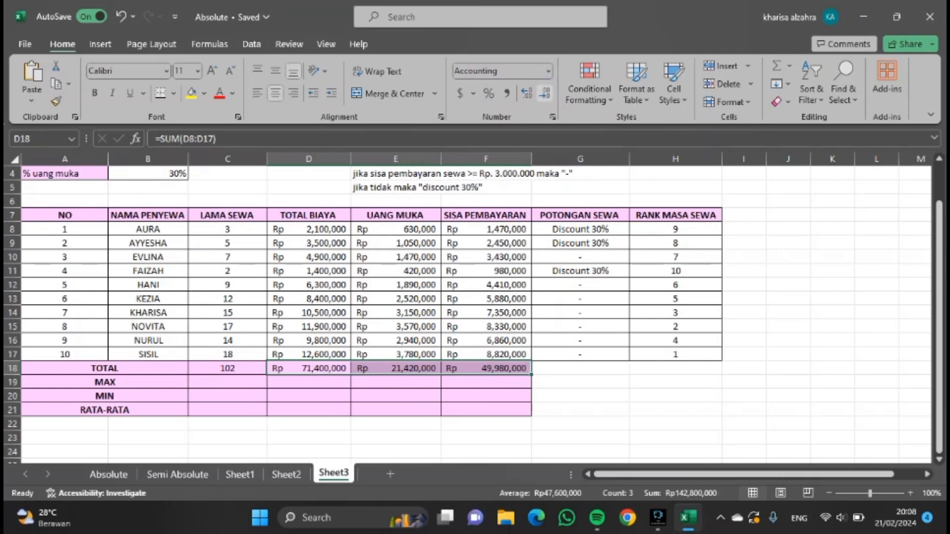
# Enter the formula =MAX(C8:C17) as the MAX of LAMA SEWA.
pyautogui.press('Down')
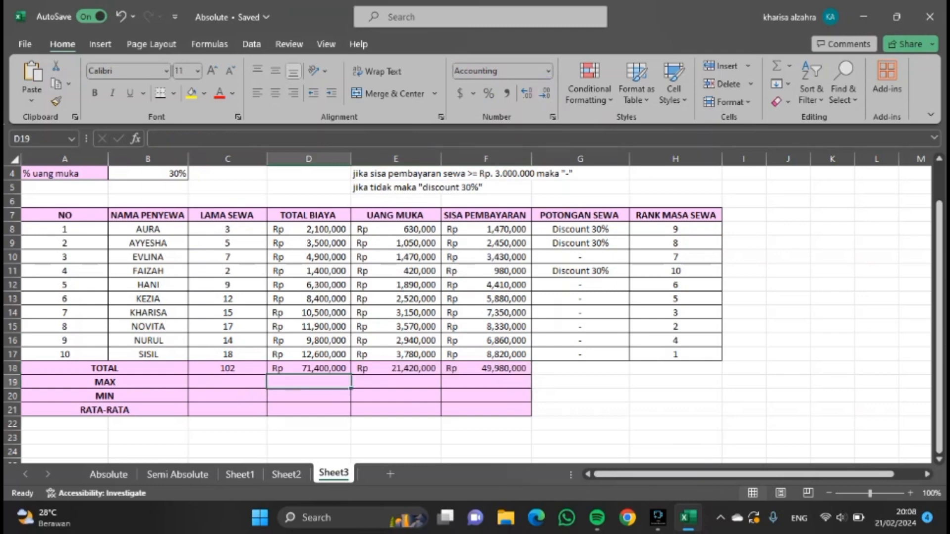
pyautogui.press('Left')
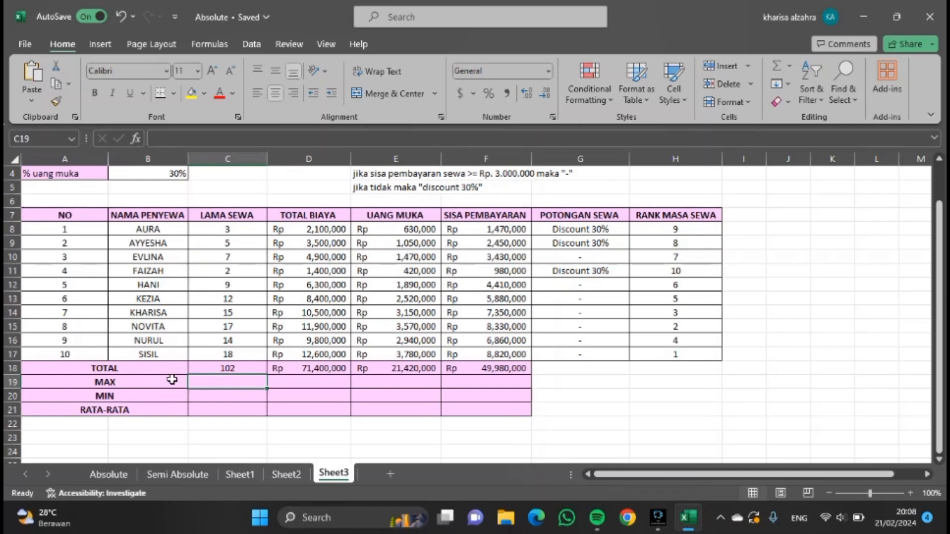
pyautogui.write('=')
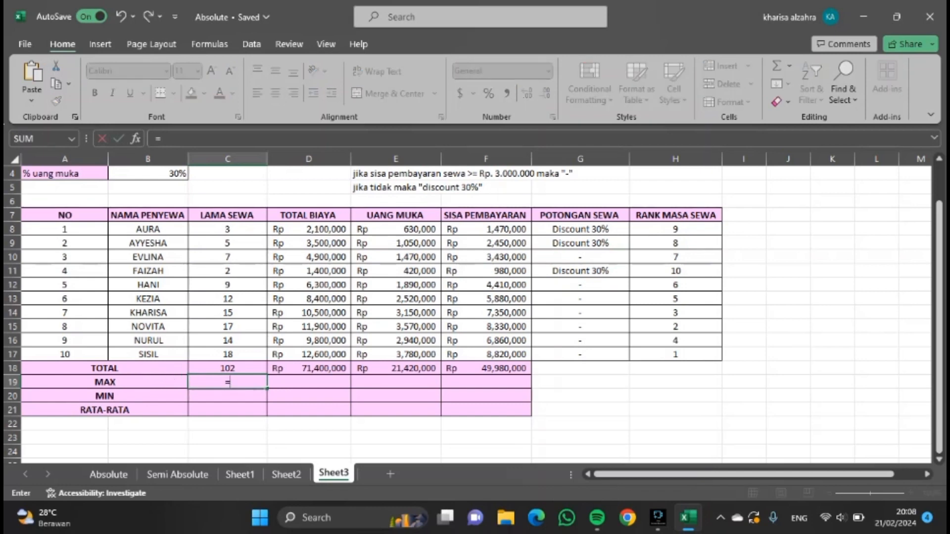
pyautogui.write('MAX')
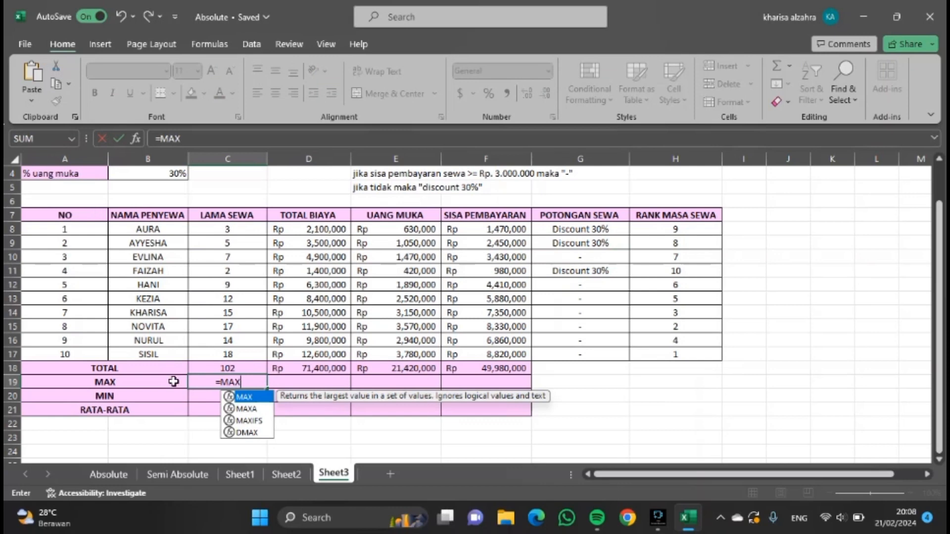
pyautogui.write('(')
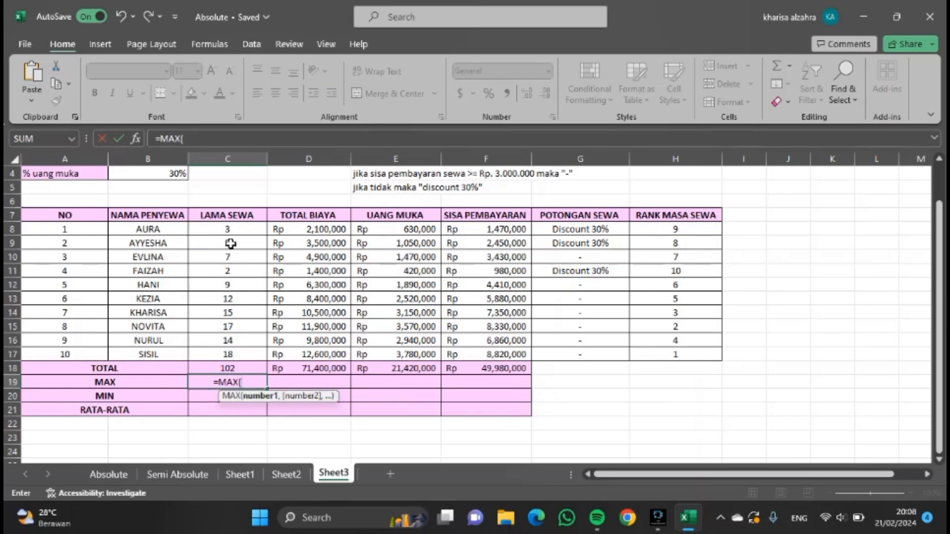
pyautogui.moveTo(232, 228); pyautogui.dragTo(232, 357)
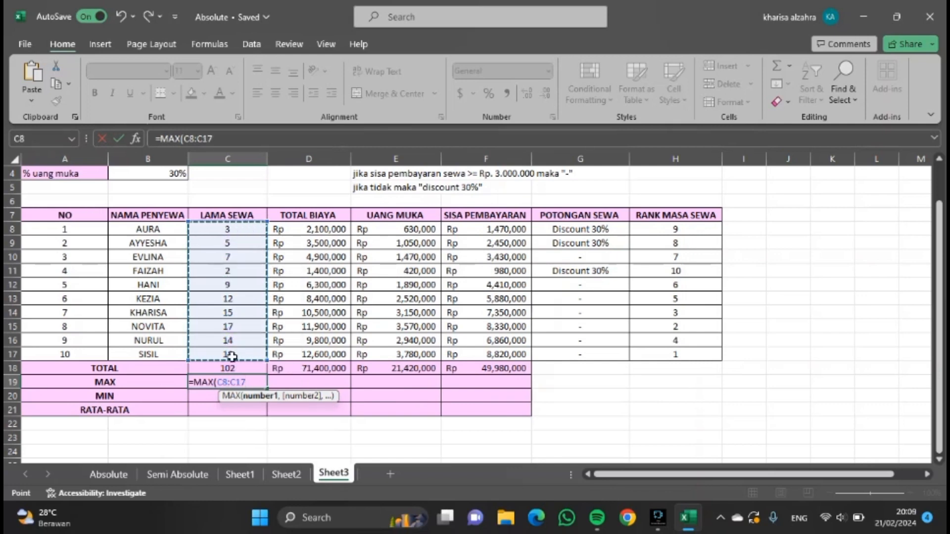
pyautogui.write(')')
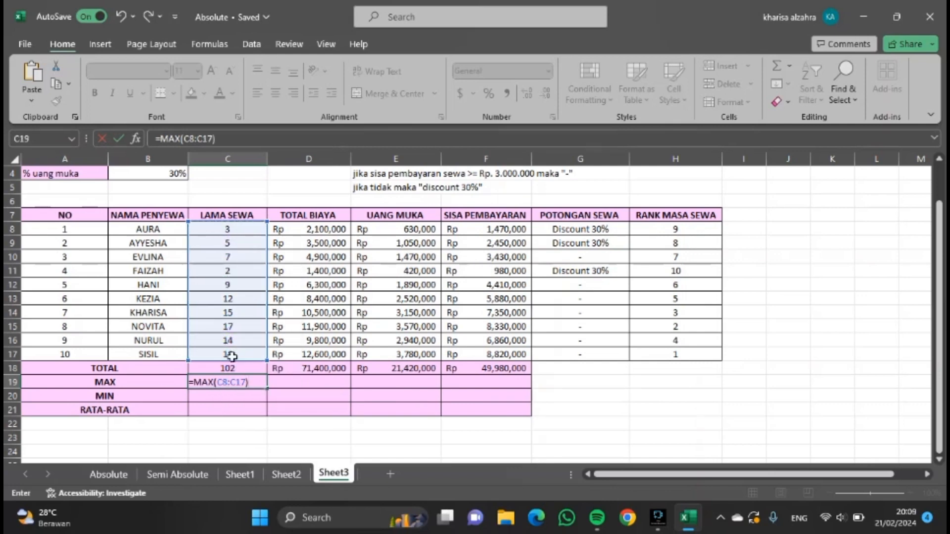
pyautogui.press('Return')
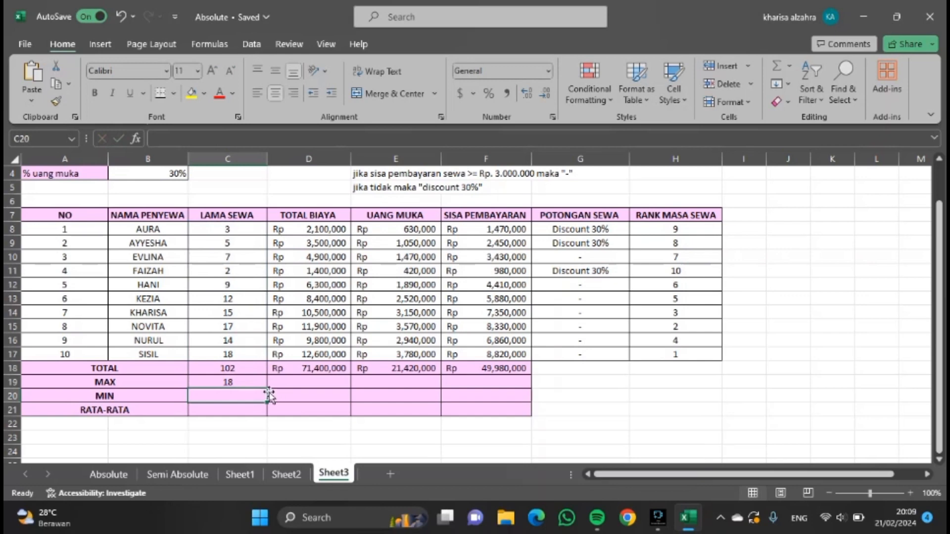
# Copy the LAMA SEWA MAX formula across to the three cost columns and format those maxima as Rp accounting without decimals.
pyautogui.press('Up')
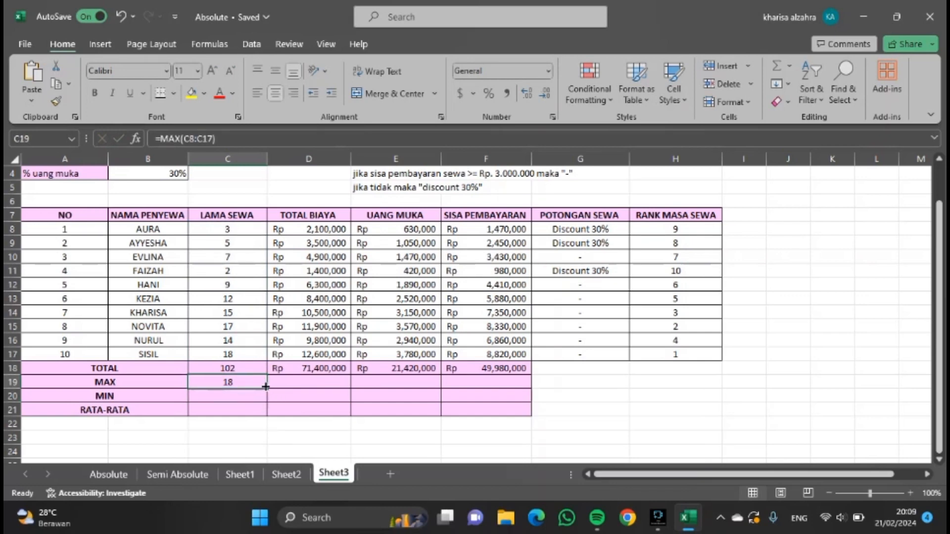
pyautogui.moveTo(265, 388); pyautogui.dragTo(503, 380)
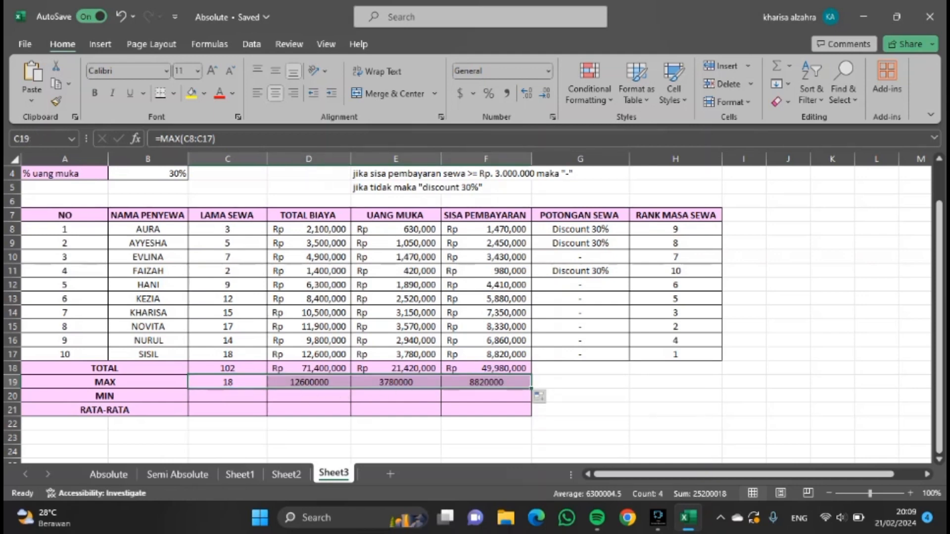
pyautogui.moveTo(303, 381); pyautogui.dragTo(470, 384)
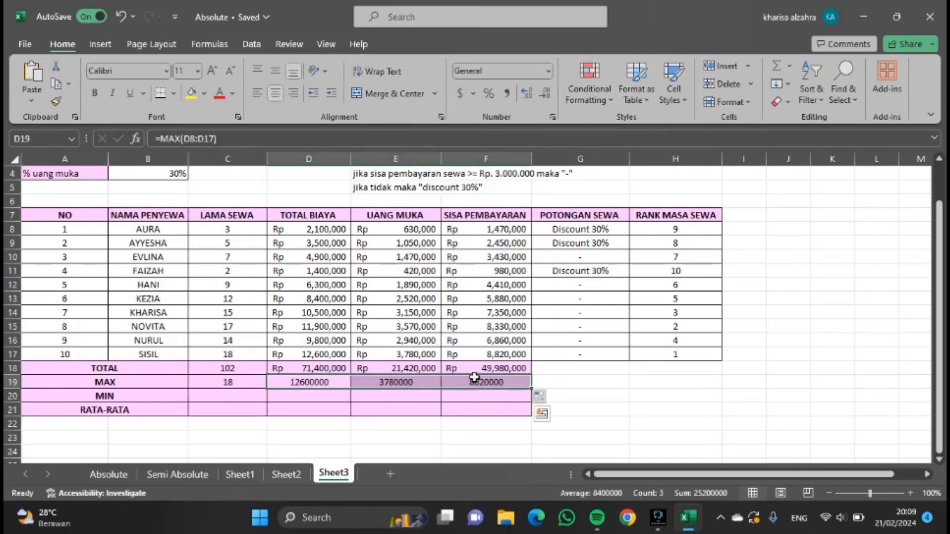
pyautogui.click(475, 94)
pyautogui.click(478, 111)
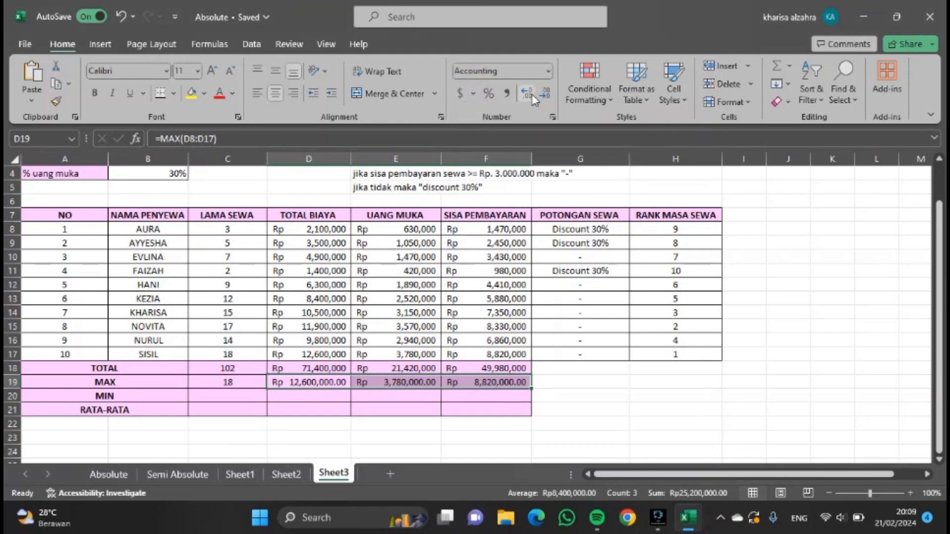
pyautogui.click(545, 94)
pyautogui.click(545, 94)
# Enter the formula =MIN(C8:C17) as the MIN of LAMA SEWA.
pyautogui.click(216, 397)
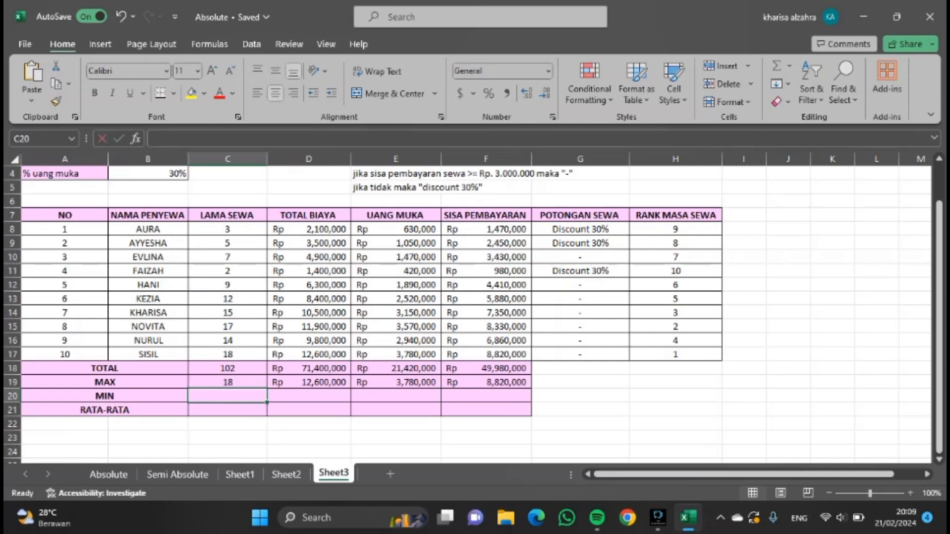
pyautogui.write('=MIN')
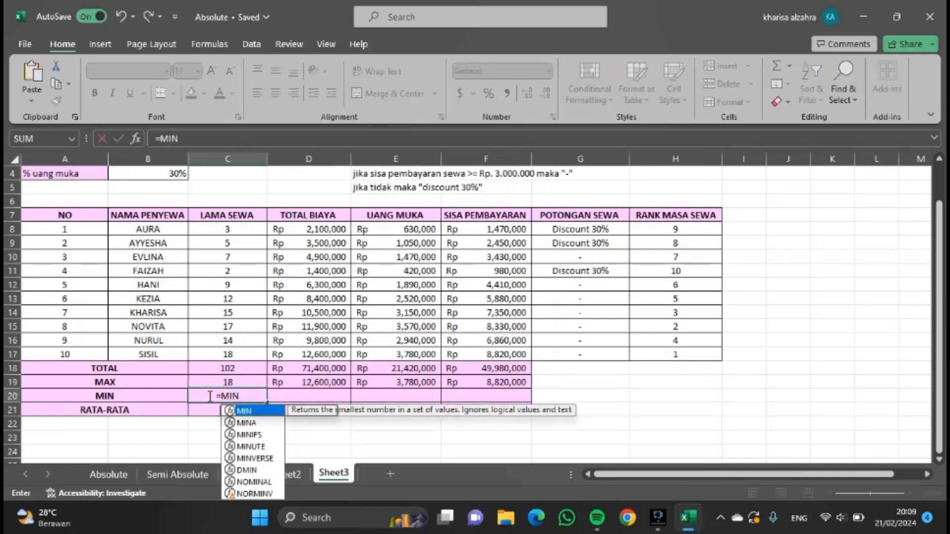
pyautogui.write('(')
pyautogui.moveTo(228, 229); pyautogui.dragTo(218, 352)
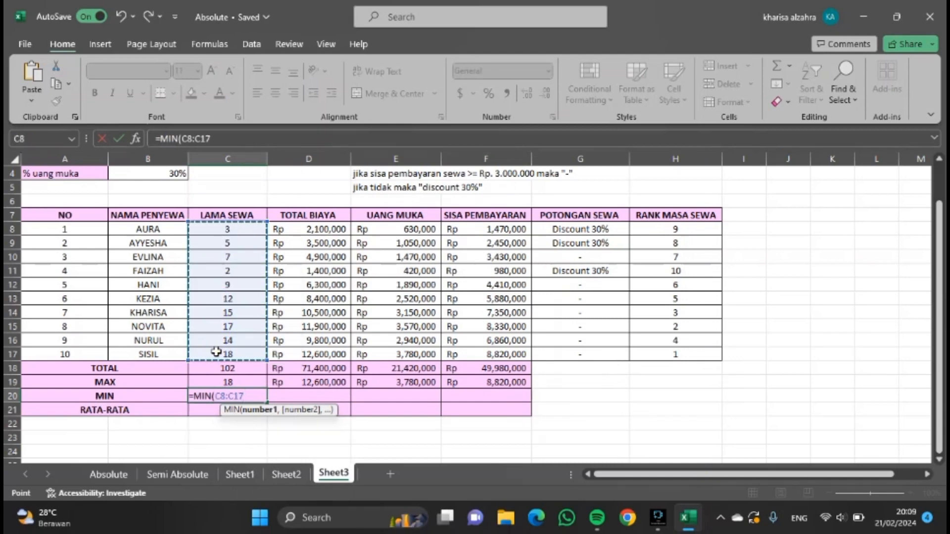
pyautogui.write(')')
pyautogui.press('Return')
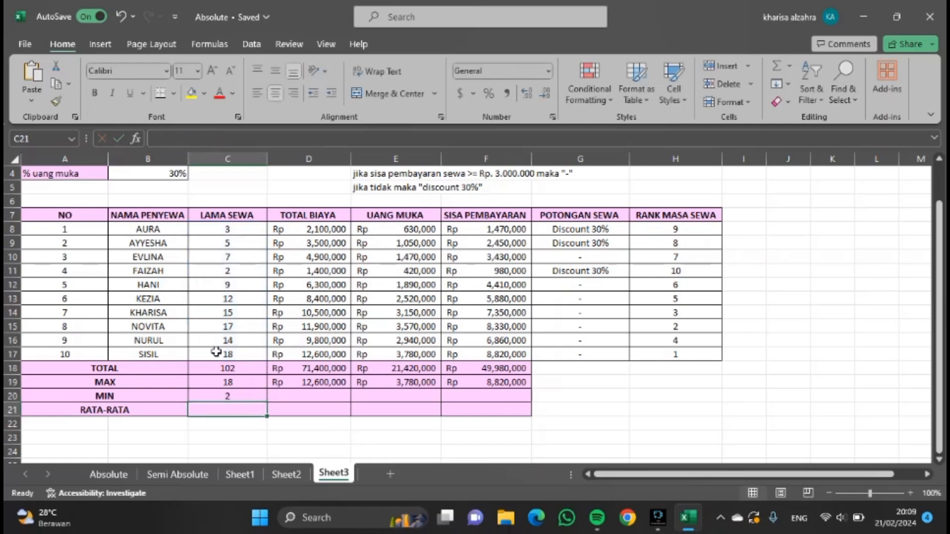
# Copy the MIN formula across to the three cost columns and format those minima as Rp accounting without decimals.
pyautogui.click(251, 394)
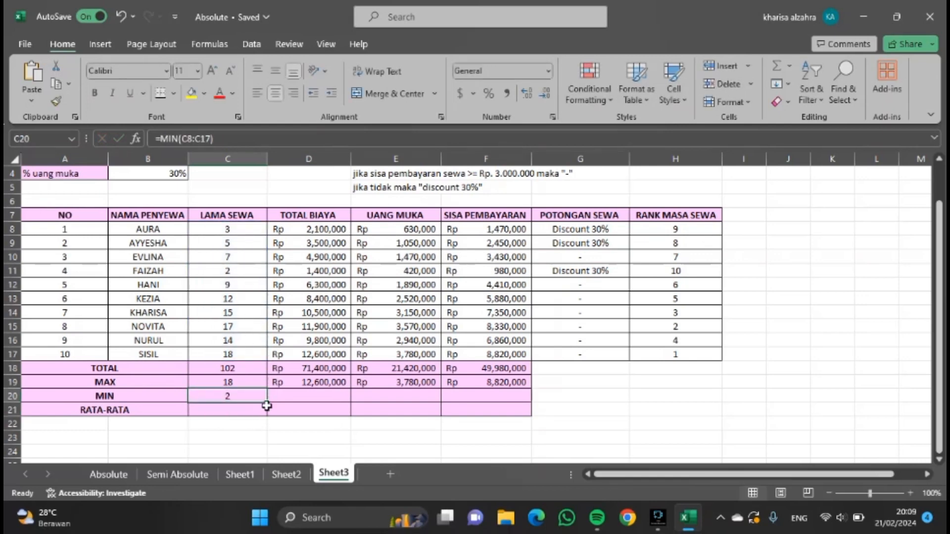
pyautogui.moveTo(266, 401); pyautogui.dragTo(495, 395)
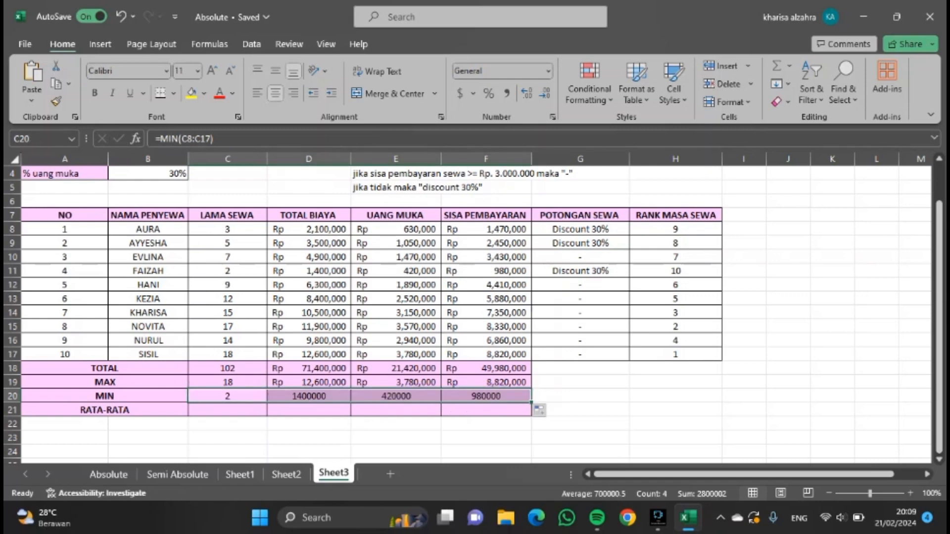
pyautogui.moveTo(316, 396); pyautogui.dragTo(483, 396)
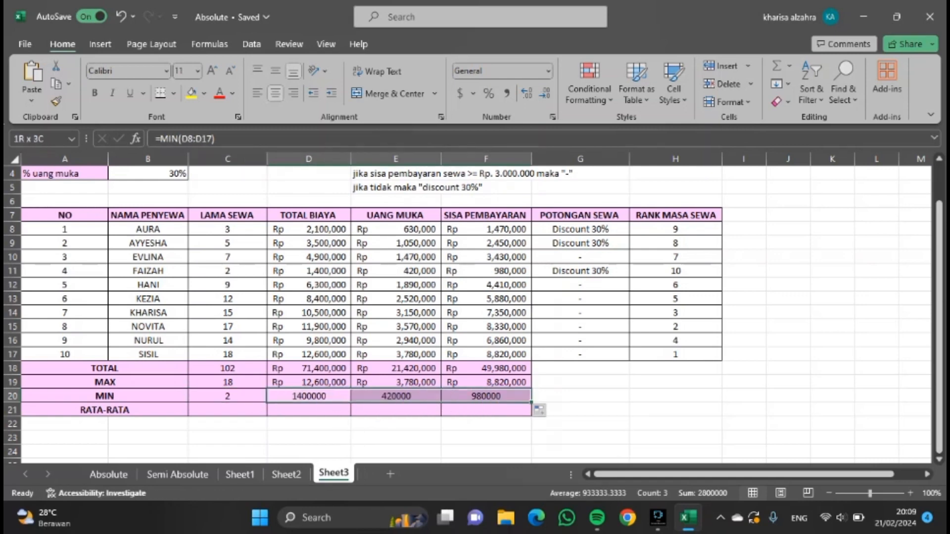
pyautogui.click(476, 96)
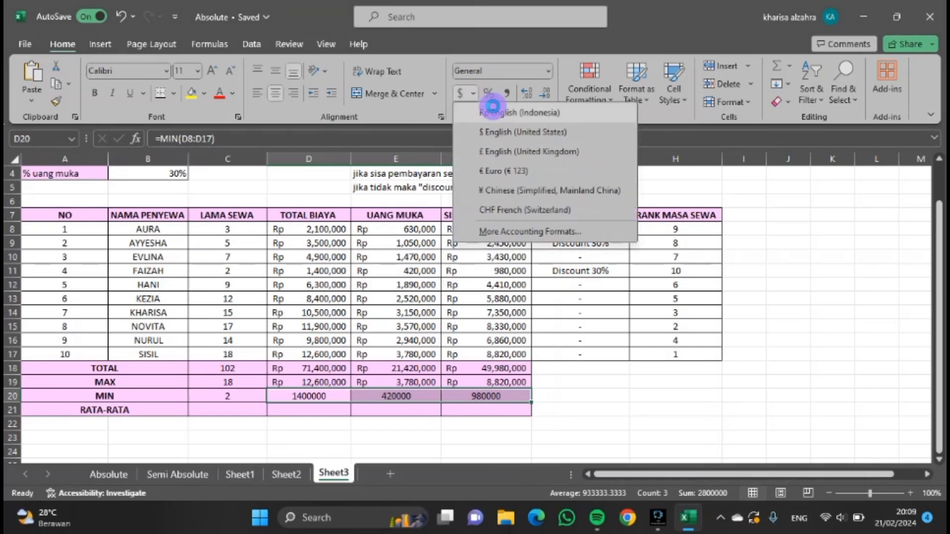
pyautogui.click(488, 105)
pyautogui.click(544, 93)
pyautogui.click(545, 93)
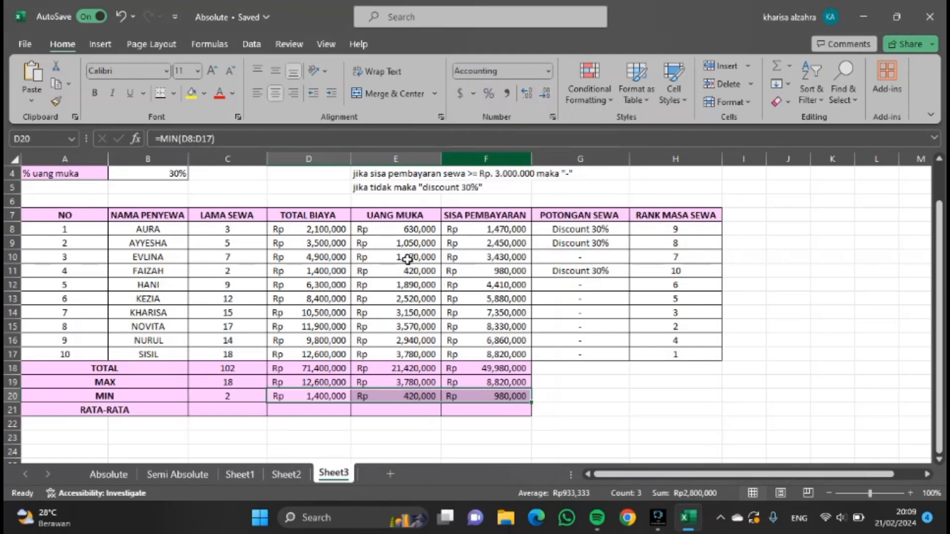
# Enter the formula =AVERAGE(C8:C17) as the RATA-RATA of LAMA SEWA.
pyautogui.click(257, 410)
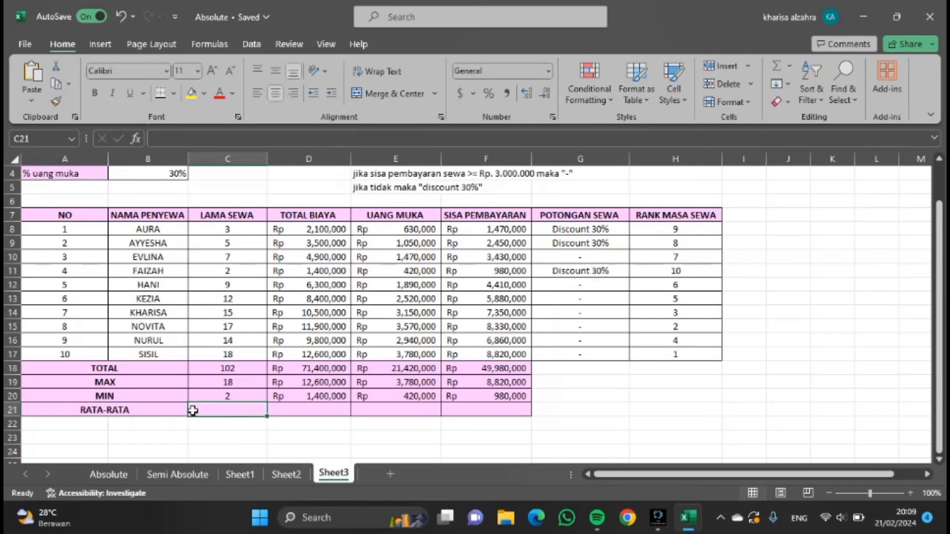
pyautogui.write('=')
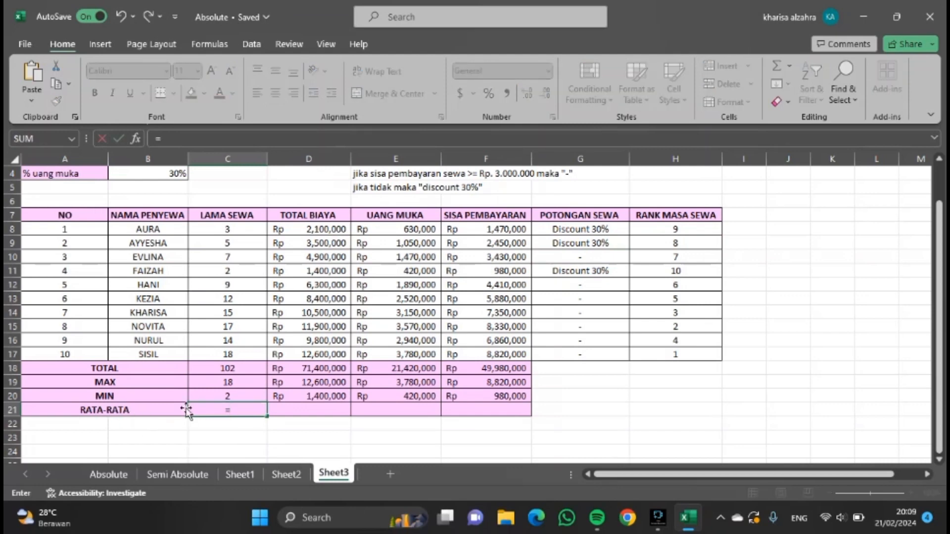
pyautogui.write('AVERAGE')
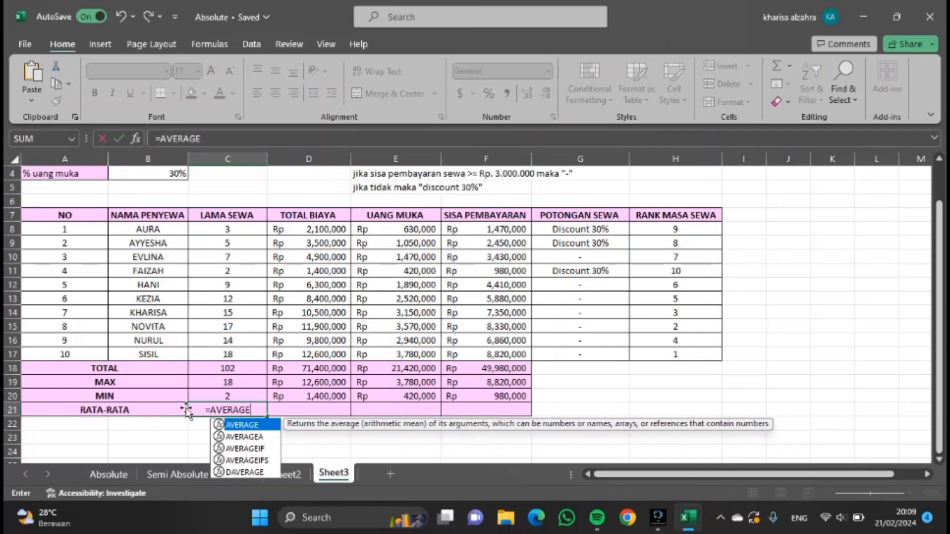
pyautogui.write('(')
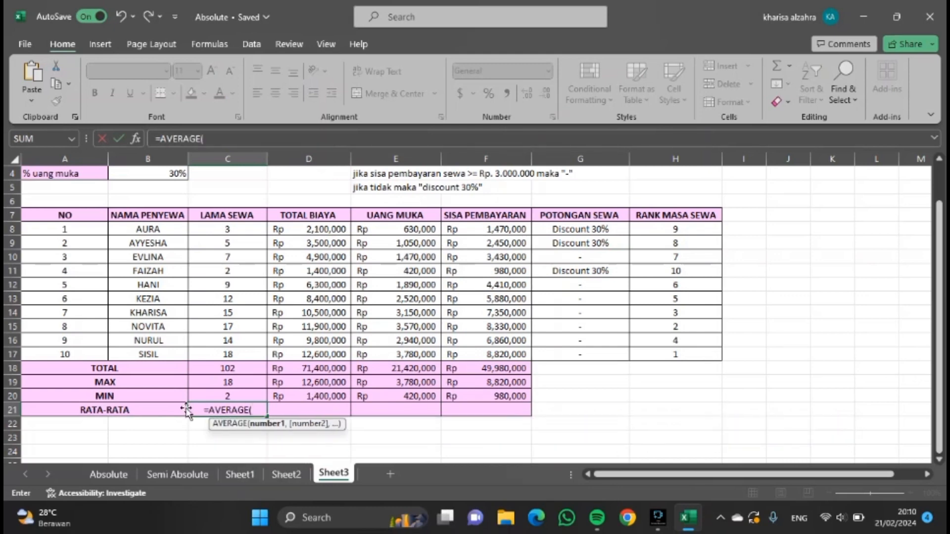
pyautogui.click(253, 225)
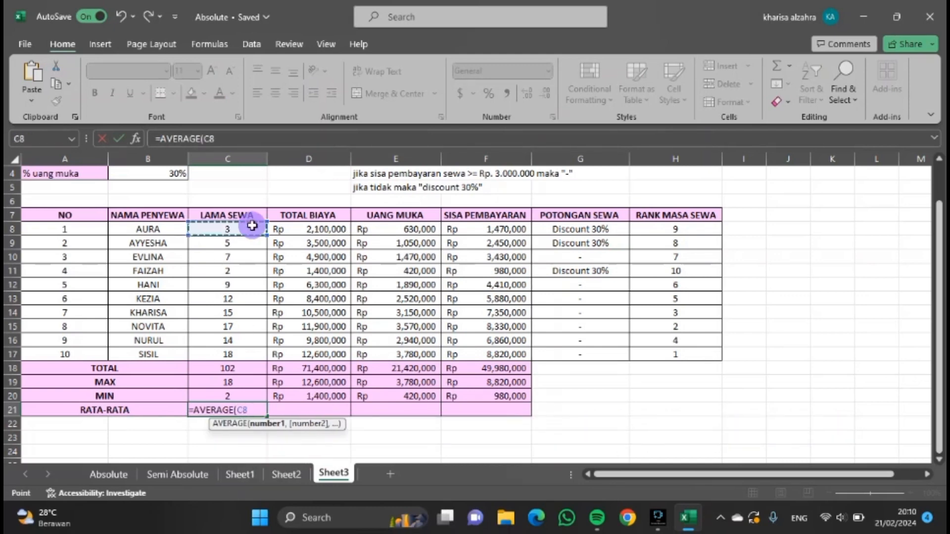
pyautogui.moveTo(252, 226); pyautogui.dragTo(248, 356)
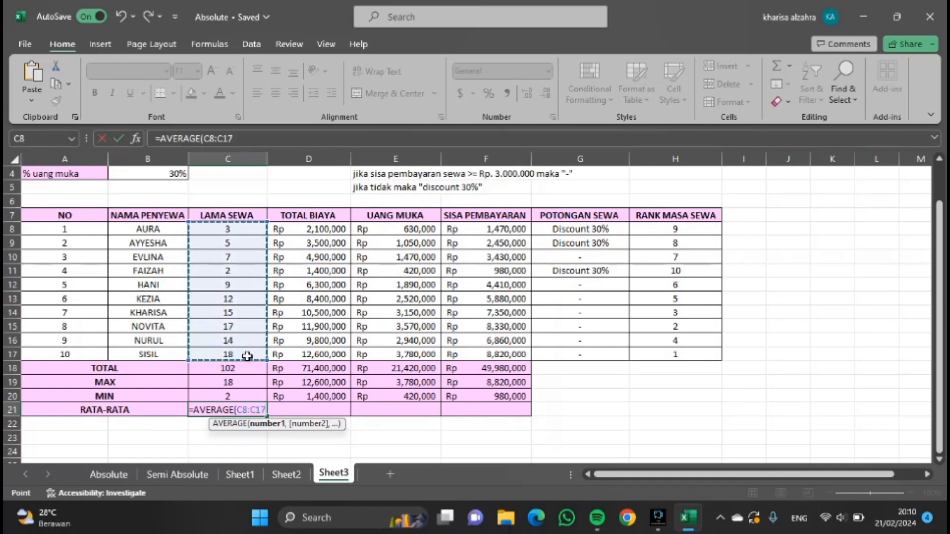
pyautogui.write(')')
pyautogui.press('Return')
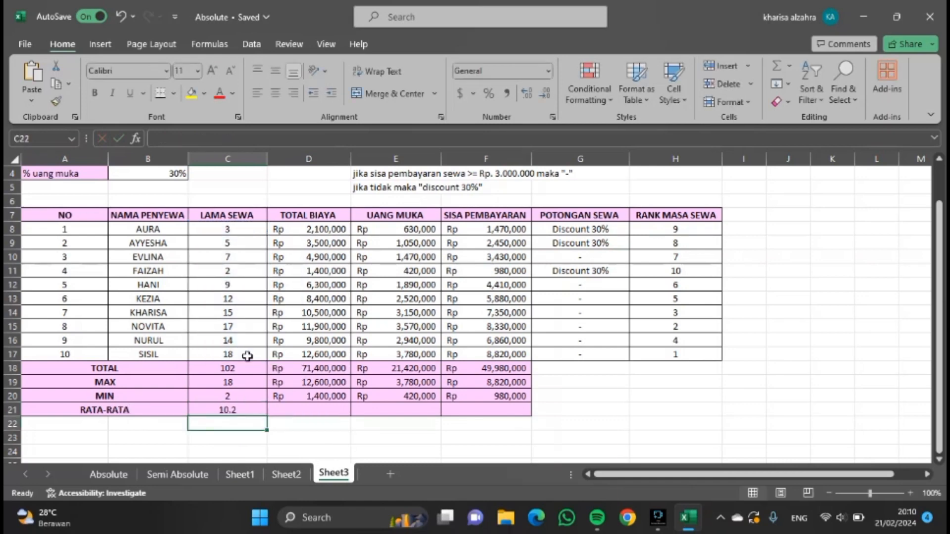
# Copy the AVERAGE formula across to the three cost columns and format those averages as Rp accounting without decimals.
pyautogui.click(250, 410)
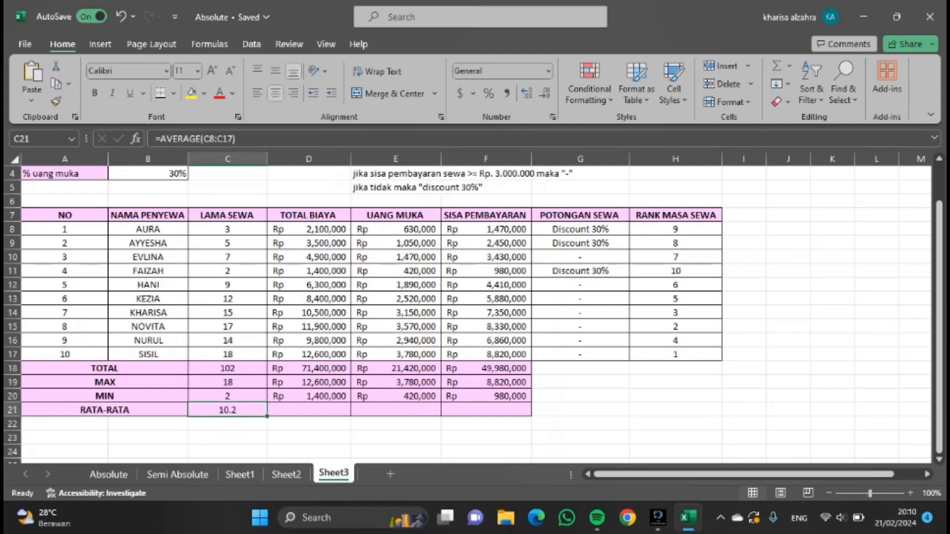
pyautogui.moveTo(266, 417); pyautogui.dragTo(498, 407)
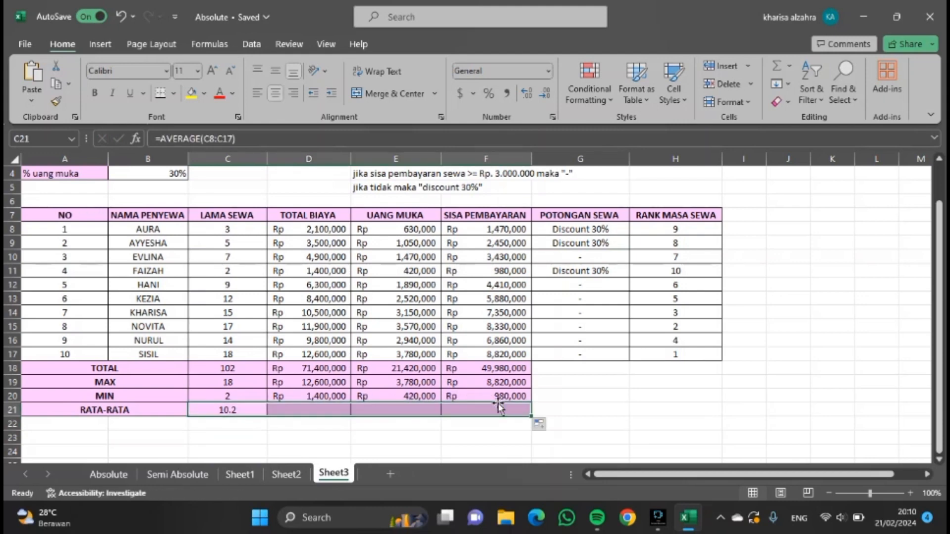
pyautogui.click(237, 411)
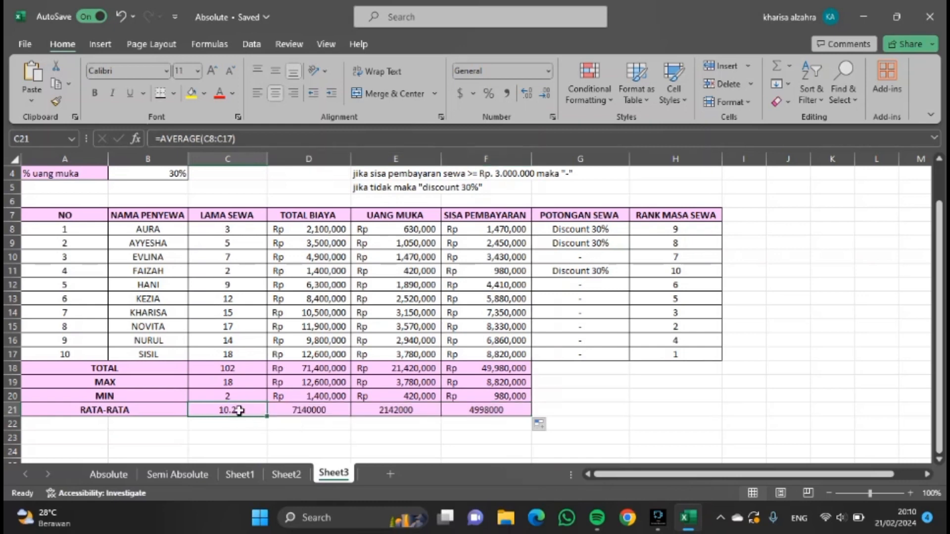
pyautogui.moveTo(278, 410); pyautogui.dragTo(470, 407)
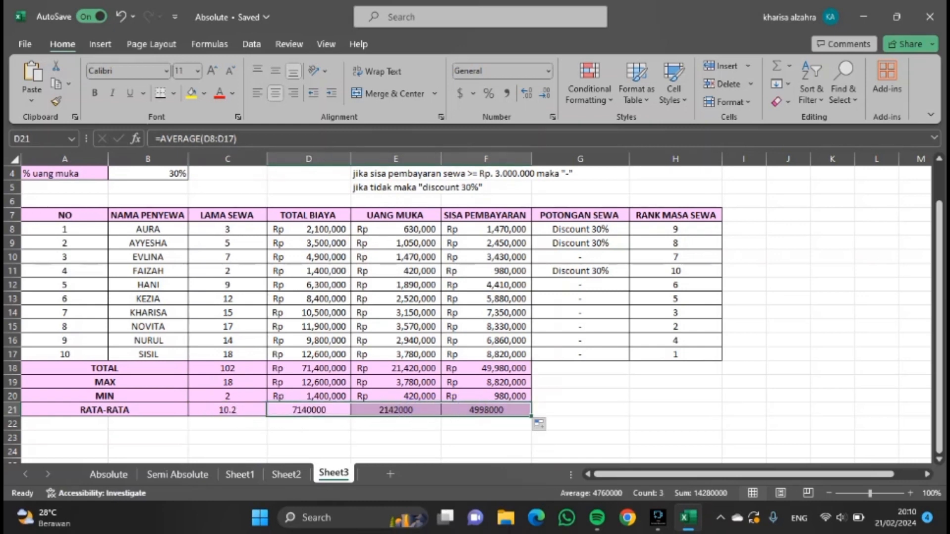
pyautogui.click(474, 93)
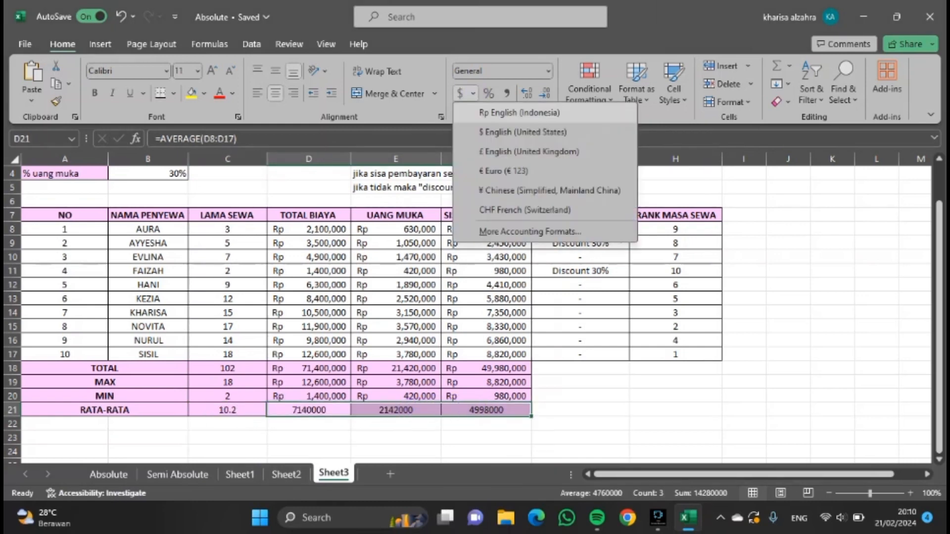
pyautogui.click(519, 113)
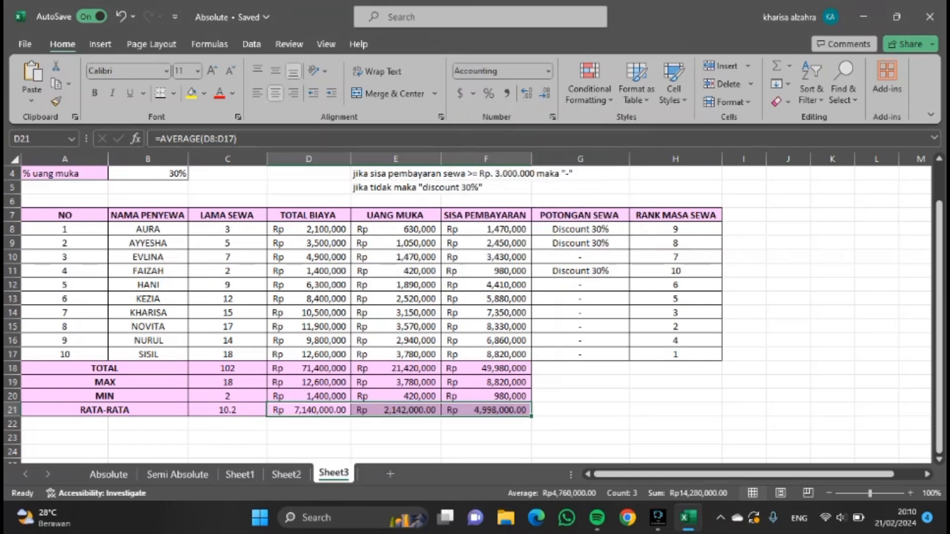
pyautogui.click(545, 93)
pyautogui.click(545, 93)
# Reduce the LAMA SEWA average to display no decimal places.
pyautogui.click(225, 406)
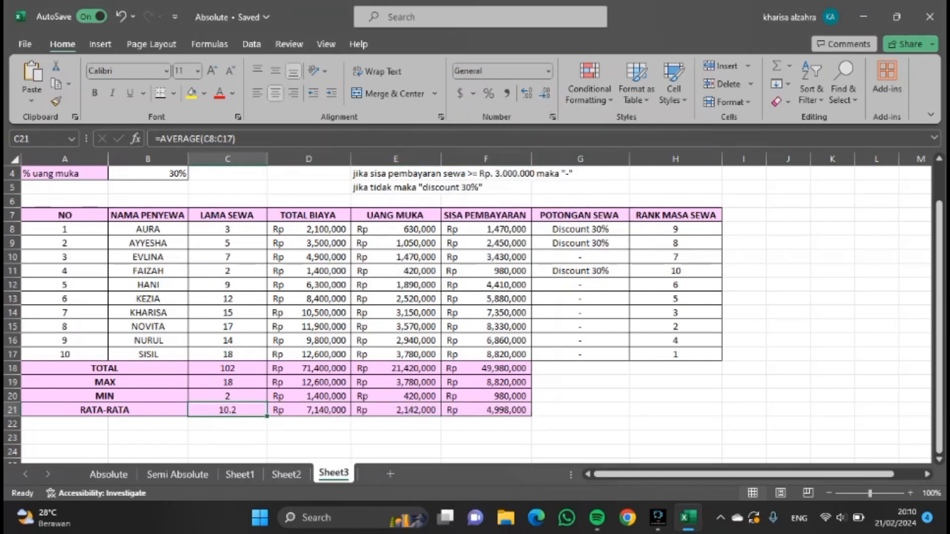
pyautogui.click(544, 95)
pyautogui.click(263, 425)
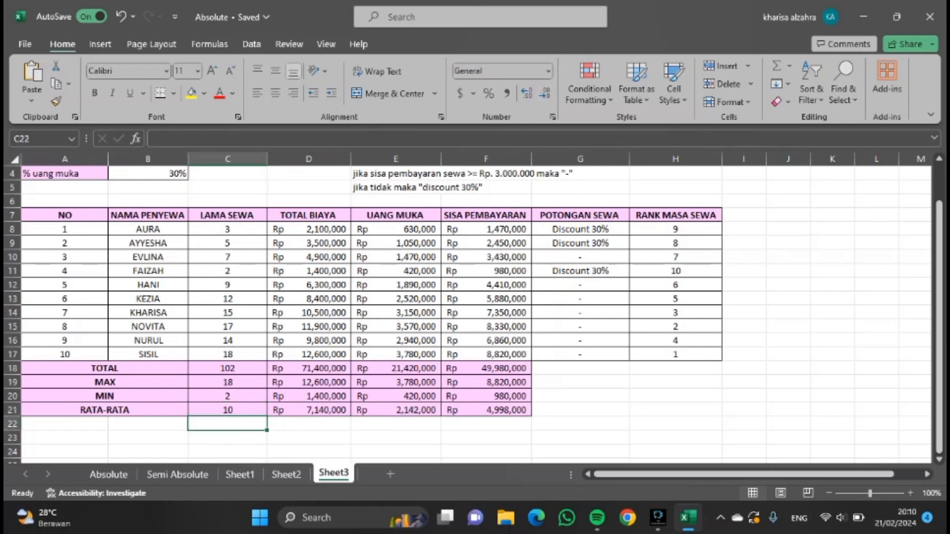
pyautogui.scroll(1, 610, 404)
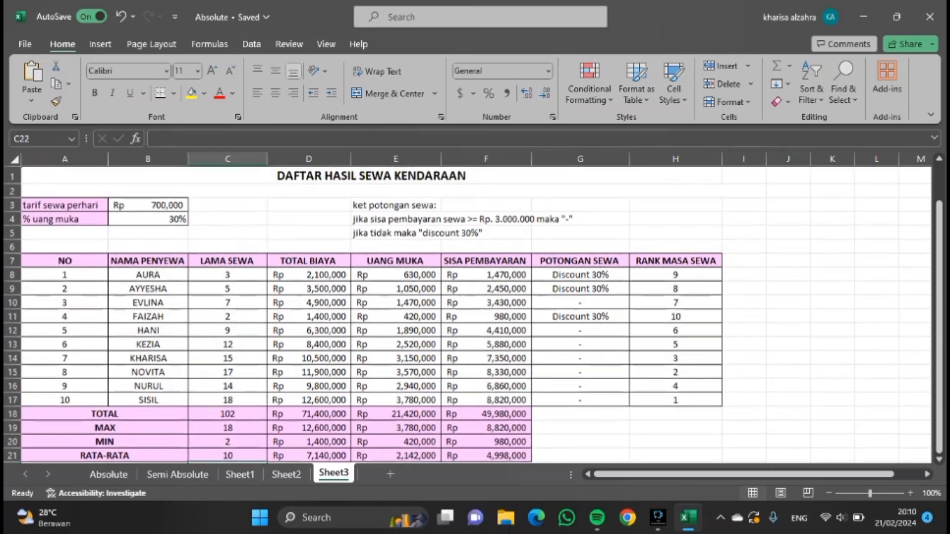